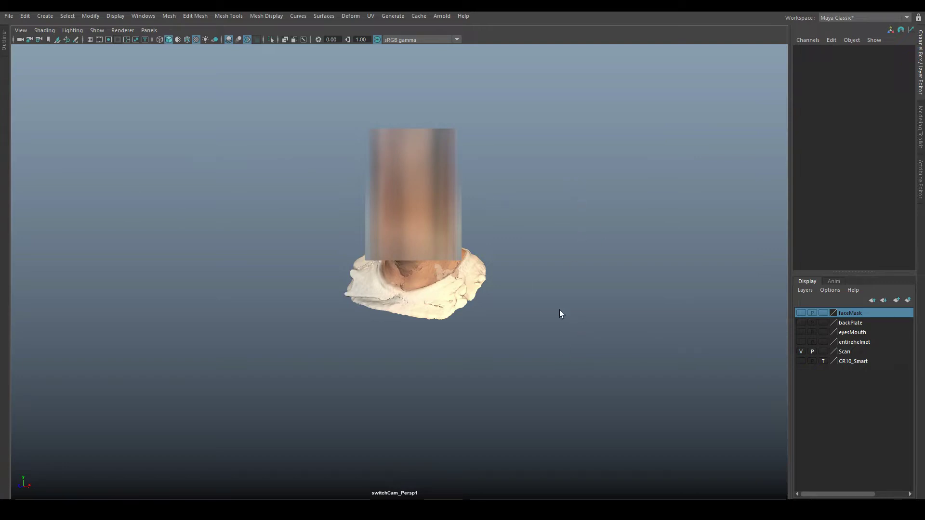
Show the entirehelmet layer over the head scan and orbit to see the helmet in profile.
left_click(801, 342)
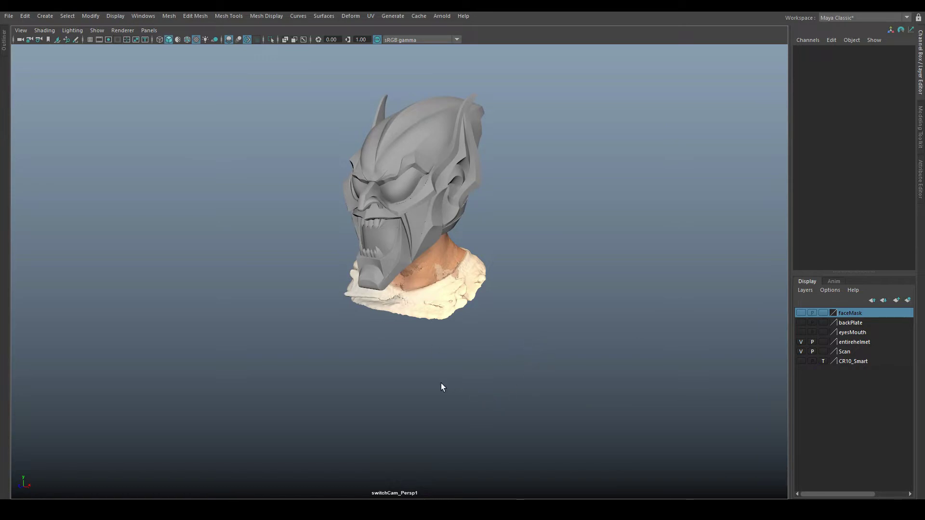
left_click_drag(374, 374, 424, 374, "alt")
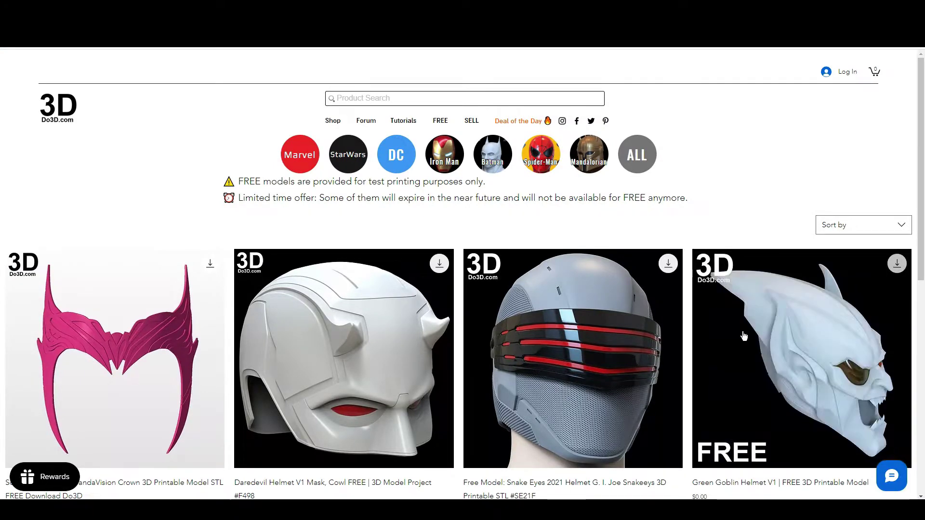
Scroll up and down through the free Green Goblin Helmet V1 product page on Do3D.com.
scroll(441, 125, "down", 3)
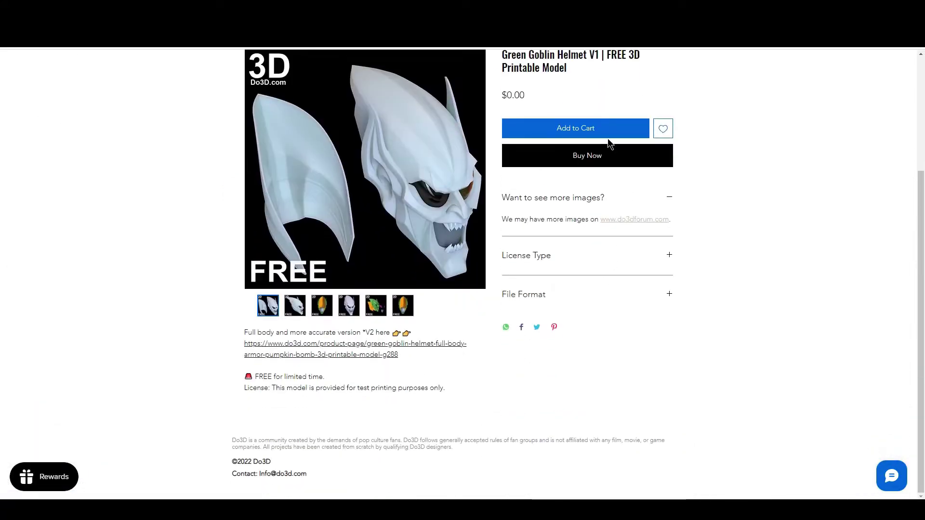
scroll(627, 321, "up", 3)
scroll(596, 343, "down", 3)
scroll(364, 415, "up", 2)
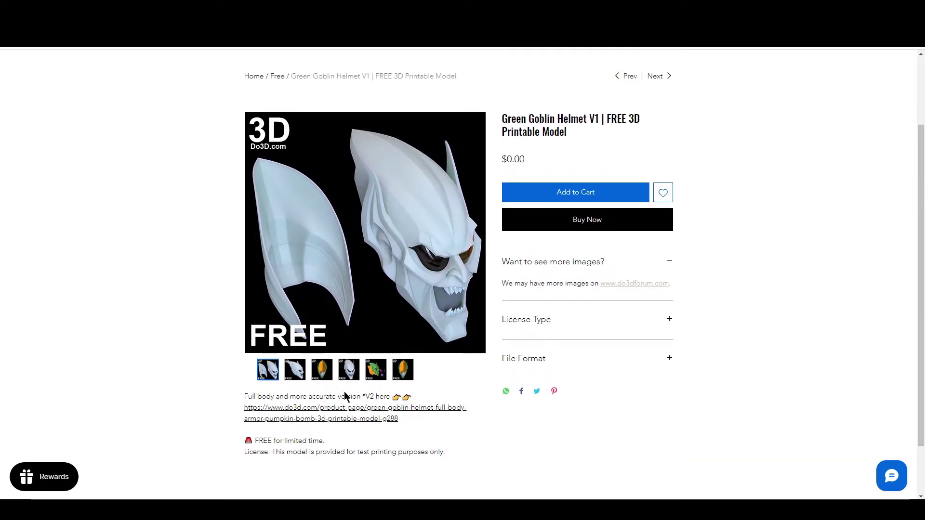
scroll(363, 460, "down", 2)
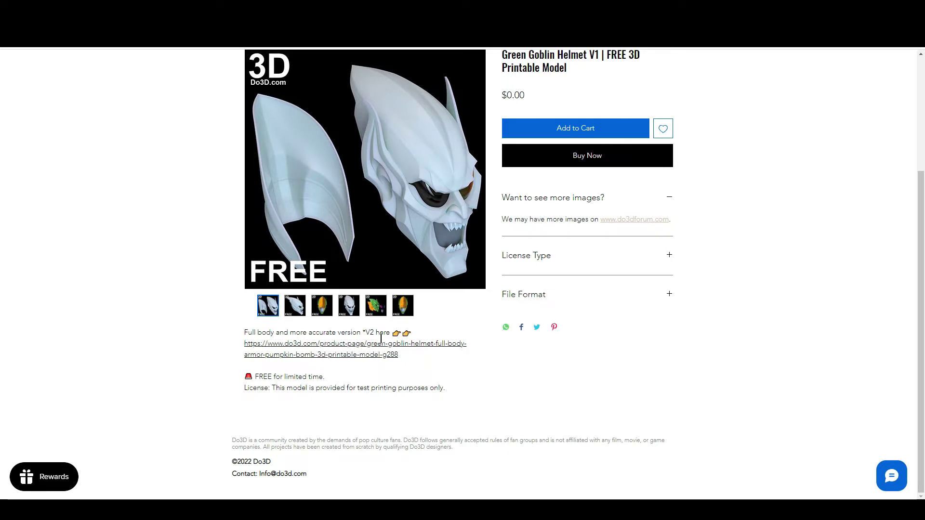
left_click_drag(409, 362, 244, 333)
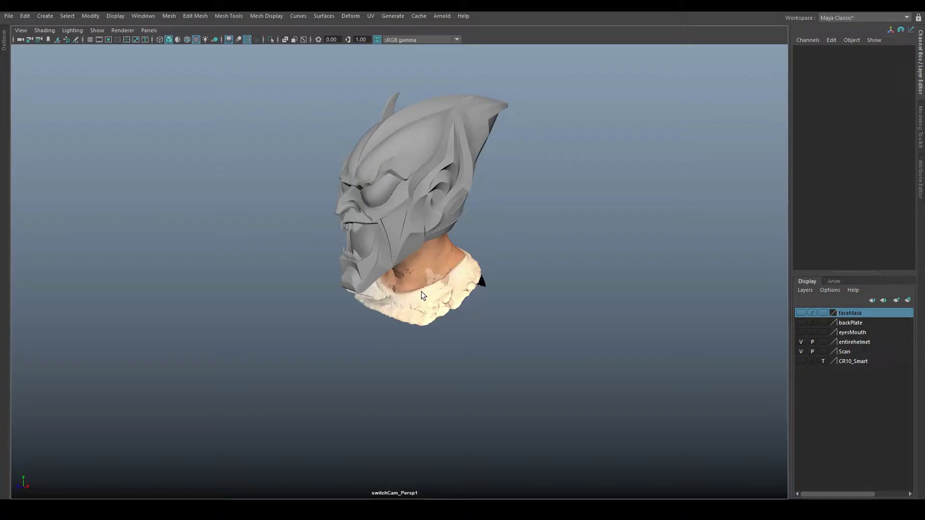
left_click_drag(422, 291, 432, 233, "alt")
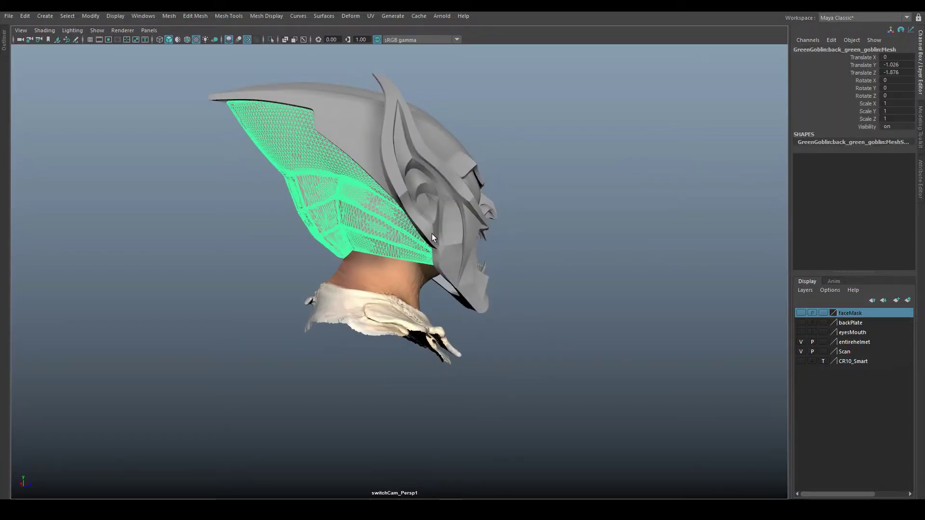
left_click(533, 296)
left_click_drag(533, 296, 546, 328, "alt")
left_click_drag(500, 250, 492, 252, "alt")
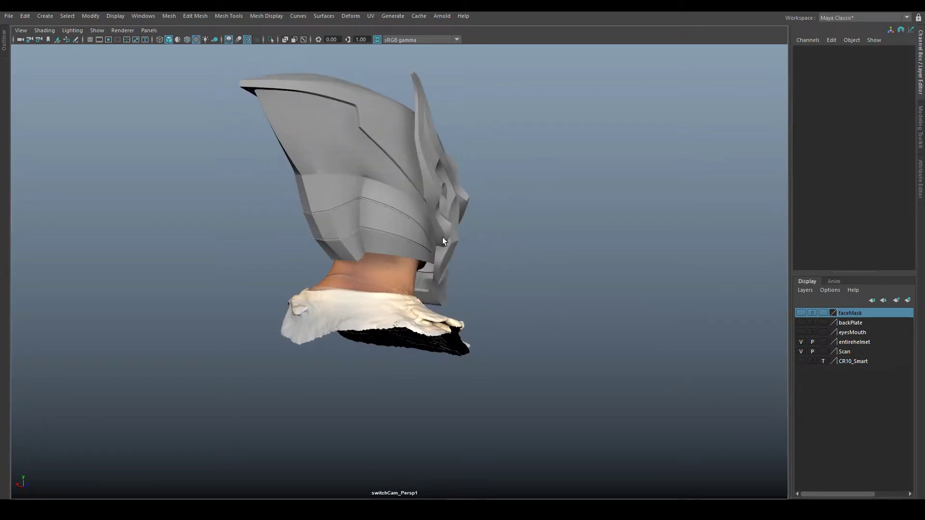
left_click_drag(434, 238, 404, 238, "alt")
left_click_drag(344, 309, 455, 186, "alt")
left_click(477, 266)
key("w")
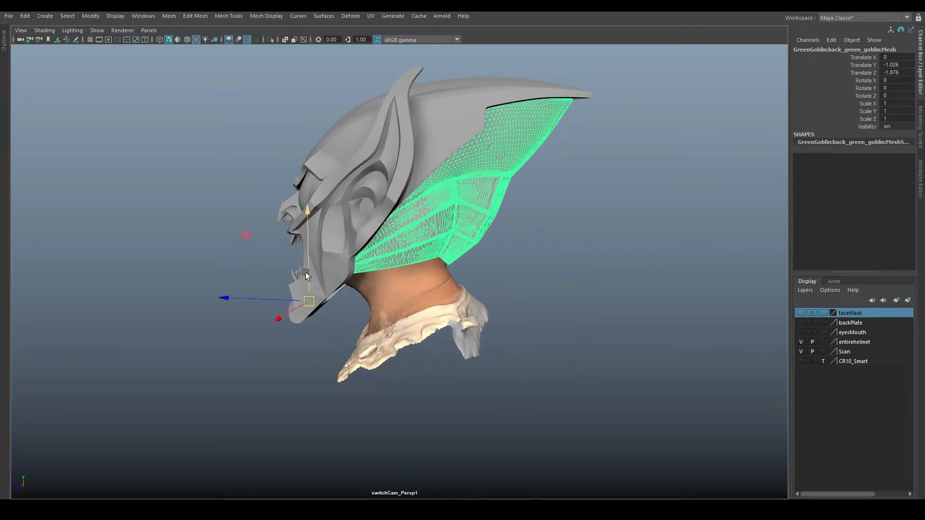
left_click_drag(306, 272, 302, 298)
left_click_drag(266, 326, 308, 315)
left_click_drag(361, 273, 362, 264)
left_click_drag(325, 314, 294, 320)
key("ctrl+z")
key("ctrl+z")
key("ctrl+z")
key("ctrl+z")
key("ctrl+z")
left_click_drag(562, 409, 555, 300, "alt")
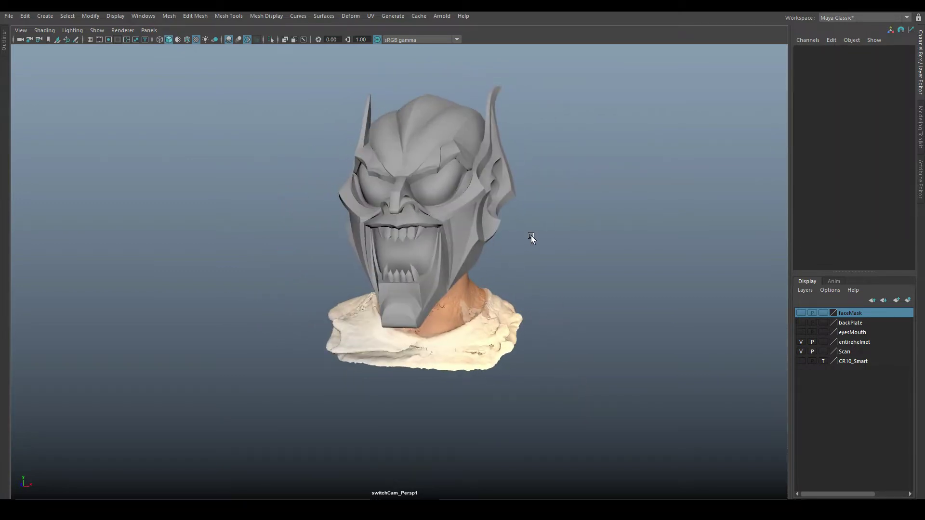
left_click_drag(531, 236, 568, 247, "alt")
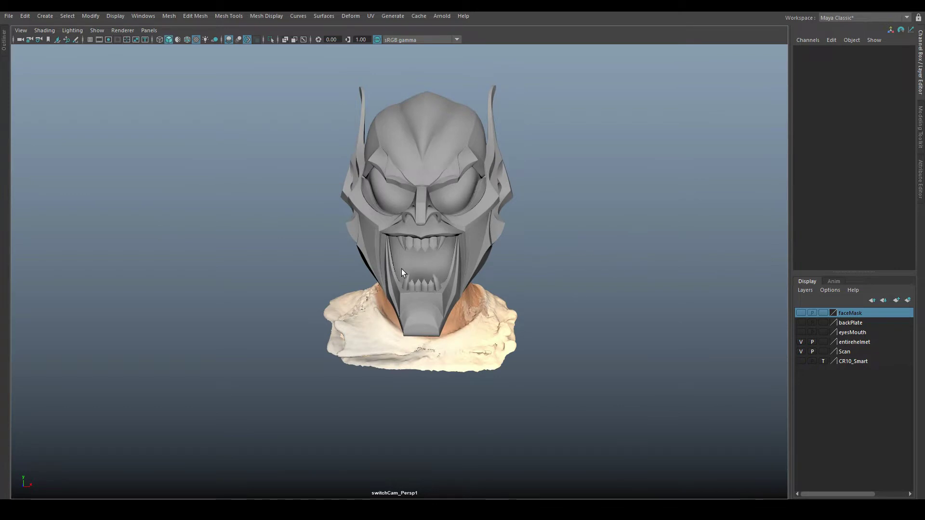
left_click_drag(367, 284, 746, 367, "alt")
Hide the whole helmet and head scan, show the face-mask pieces and inspect the jaw piece.
left_click(801, 351)
left_click(801, 341)
left_click(801, 313)
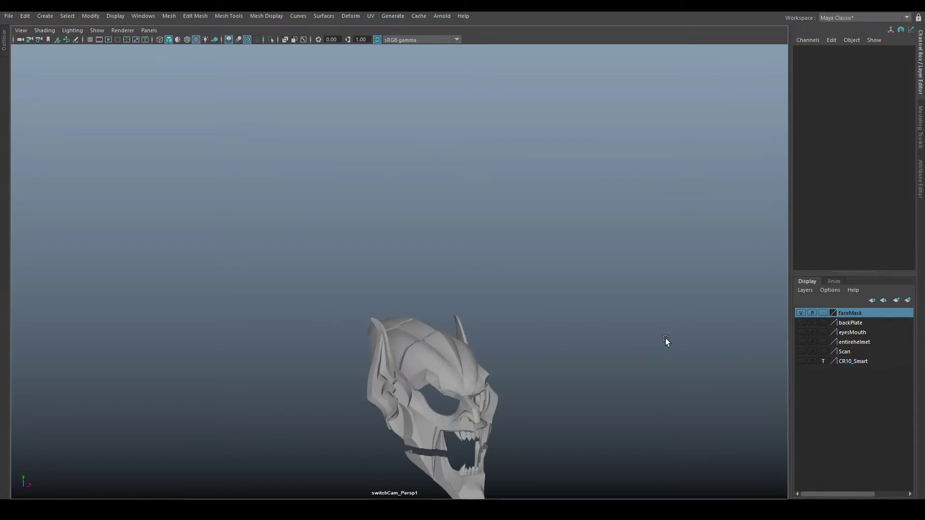
left_click_drag(666, 339, 482, 353, "alt")
left_click(376, 405)
right_click_drag(375, 405, 493, 401, "alt")
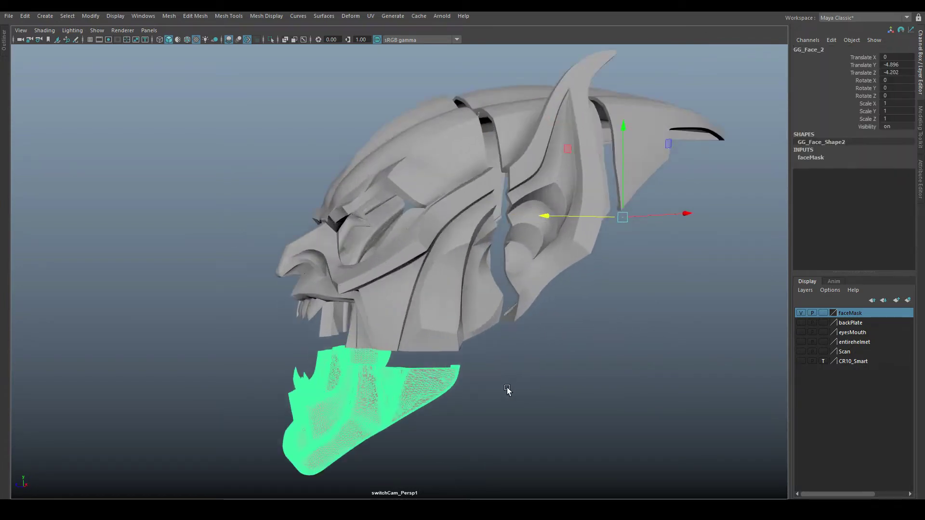
left_click(495, 423)
left_click_drag(493, 402, 551, 463, "alt")
Inspect face pieces GG_Face_3, GG_Face_4 and GG_Face_1 from profile, top and front angles.
left_click(537, 297)
left_click_drag(603, 366, 499, 375, "alt")
left_click(434, 254)
left_click_drag(434, 254, 489, 365, "alt")
left_click(535, 156)
left_click_drag(535, 156, 632, 320, "alt")
left_click(631, 320)
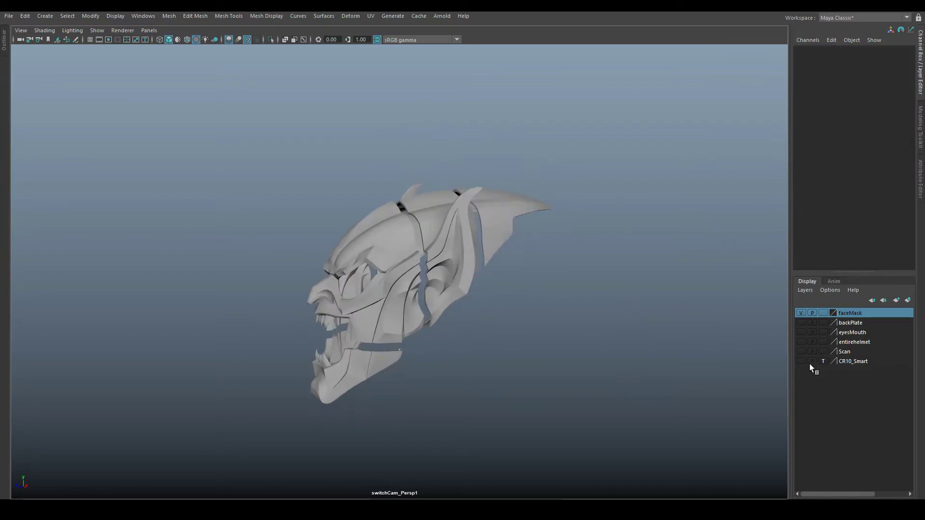
Swap the face mask for the back-plate layer and inspect pieces GG_Back_3 and GG_Back_2.
left_click(801, 323)
left_click(801, 313)
left_click_drag(748, 340, 595, 337, "alt")
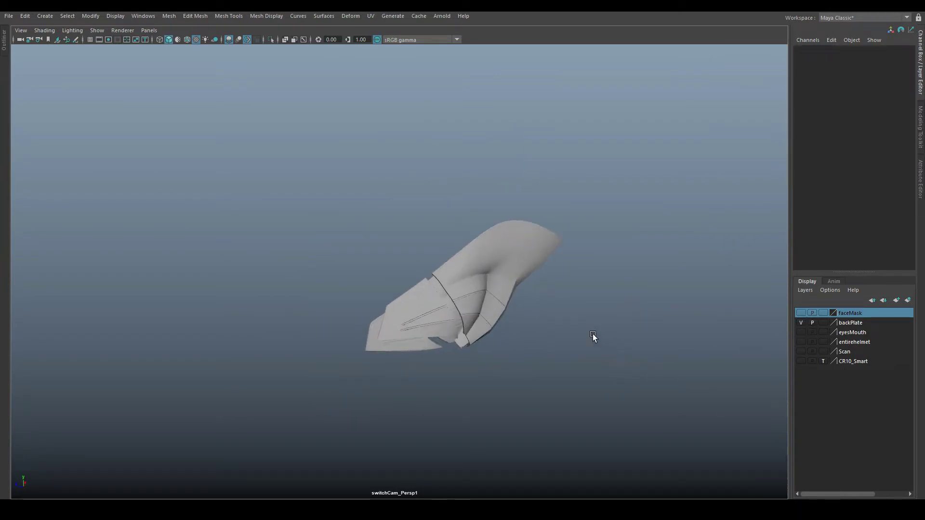
left_click(495, 280)
left_click_drag(495, 281, 559, 381, "alt")
left_click(410, 363)
left_click(390, 331)
left_click(404, 332)
left_click(573, 383)
Show only the eye and mouth pieces and inspect both eyes and the mouth.
left_click(801, 323)
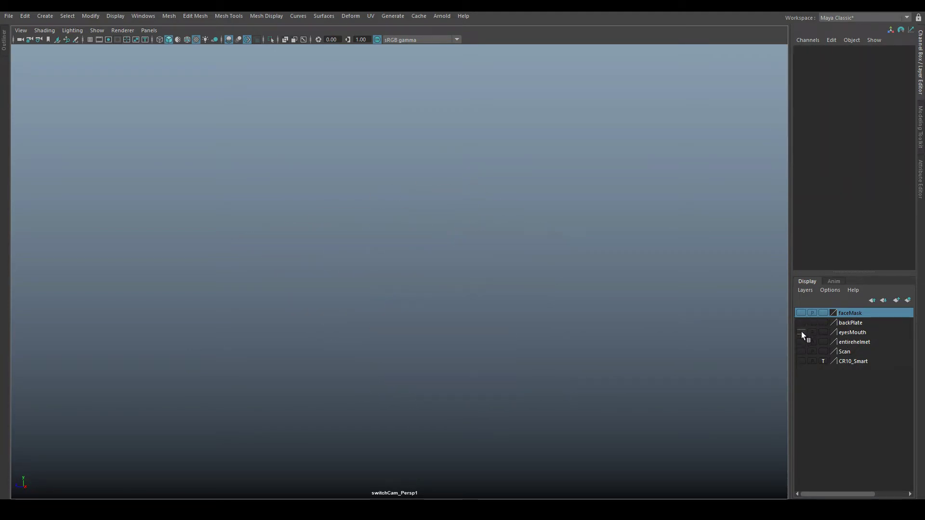
left_click(801, 332)
left_click_drag(681, 347, 496, 259, "alt")
left_click(450, 246)
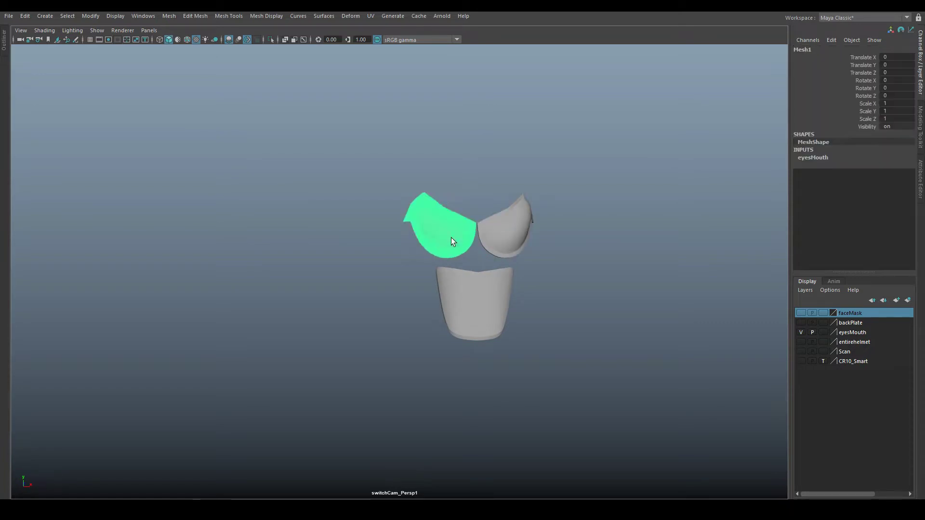
left_click(505, 320)
left_click_drag(505, 319, 559, 314, "alt")
left_click(477, 256)
left_click_drag(477, 256, 488, 319, "alt")
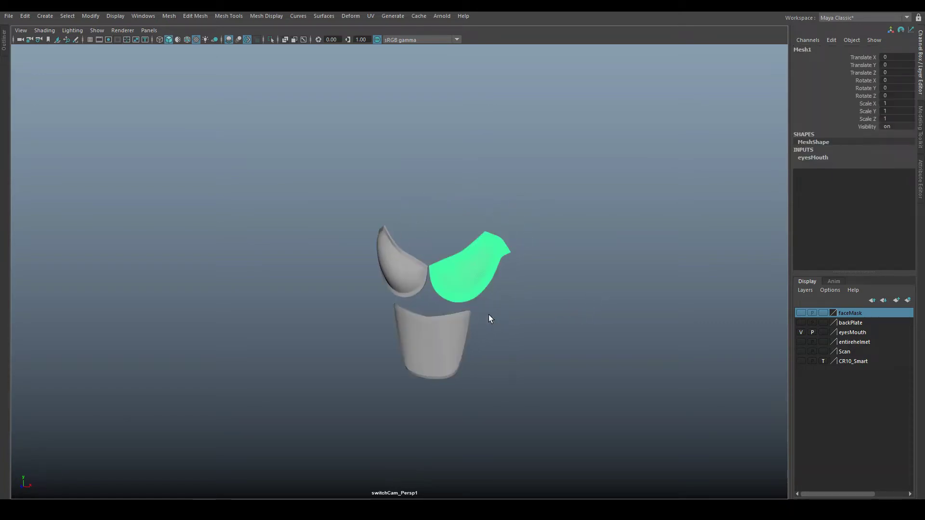
Bring back the face mask and check the eye and mouth pieces fitted in it.
left_click(801, 314)
left_click(404, 285)
left_click(438, 354)
left_click_drag(439, 355, 747, 414, "alt")
left_click(801, 333)
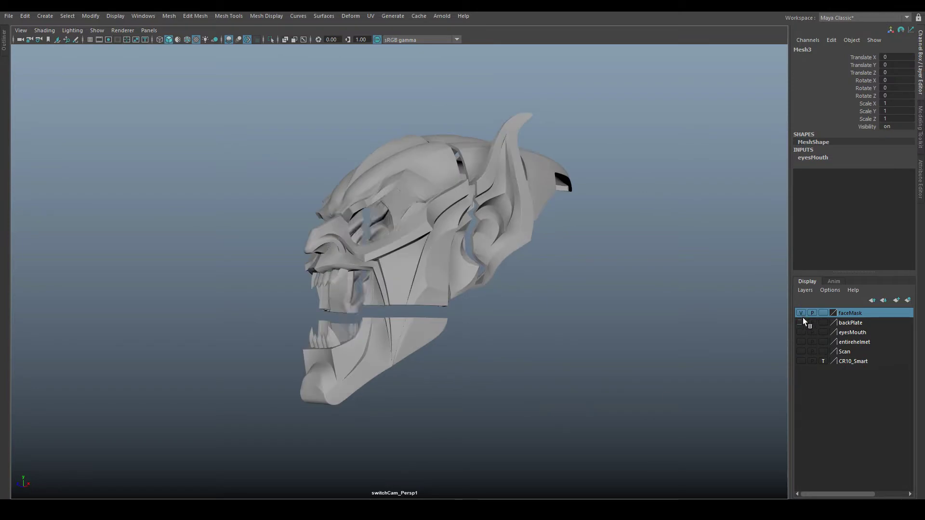
Show the back plate with the face mask and inspect GG_Face_3 from front and three-quarter views.
left_click(801, 323)
left_click(710, 326)
left_click_drag(704, 347, 644, 400, "alt")
left_click(472, 253)
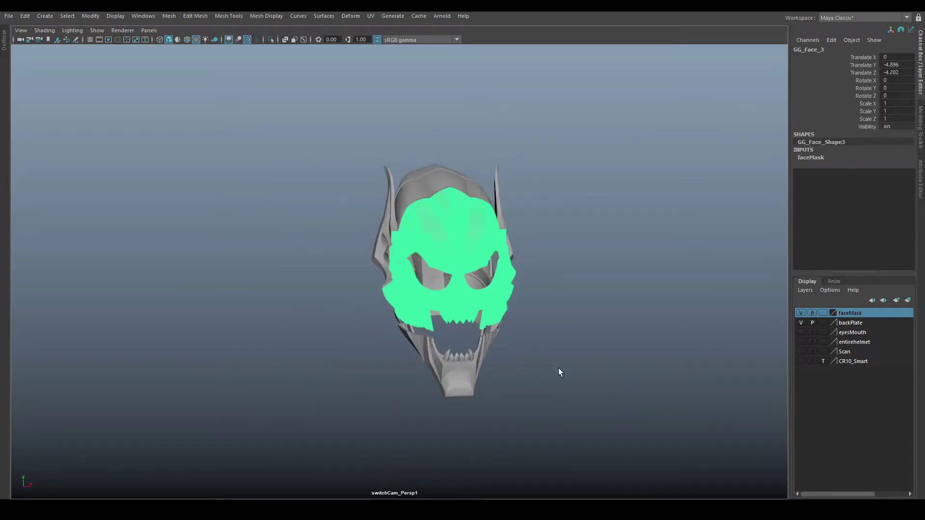
left_click_drag(559, 369, 539, 256, "alt")
left_click(545, 203)
left_click(424, 250)
left_click_drag(424, 250, 583, 288, "alt")
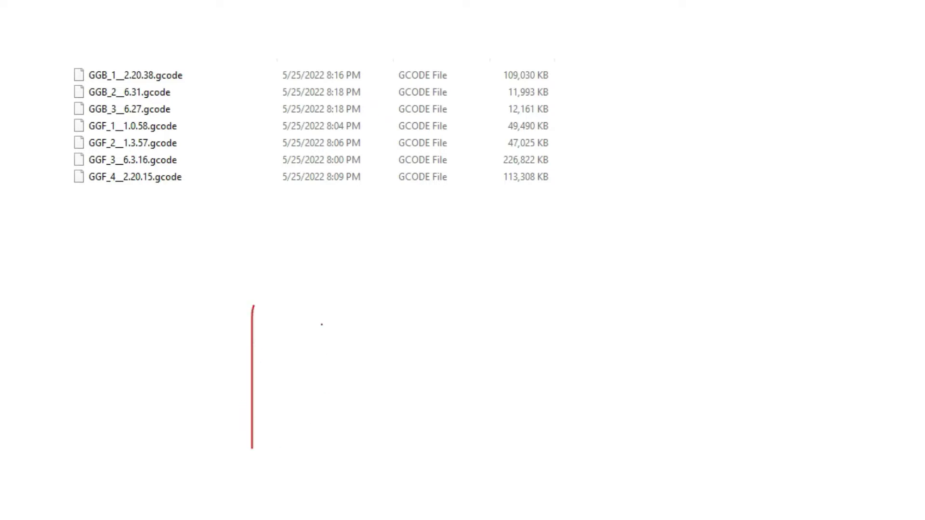
Complete the red hand-drawn 17 beneath the G-code list by drawing a crossed 7.
mouse_move(287, 306)
left_mouse_down()
mouse_move(355, 311)
mouse_move(345, 449)
left_mouse_up()
left_click_drag(313, 371, 393, 365)
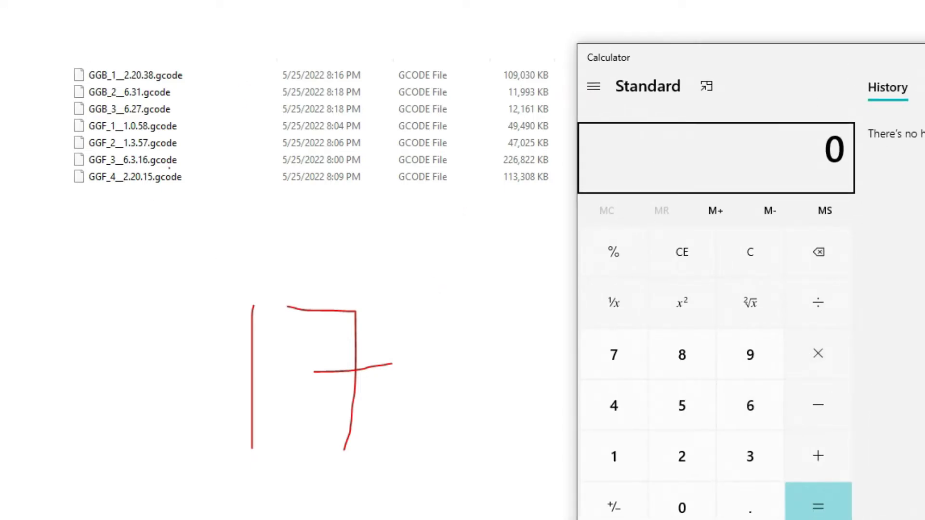
Add the print hours 2 + 6 + 1 + 1 + 2 + 2 in Calculator for a total of 14.
left_click(701, 453)
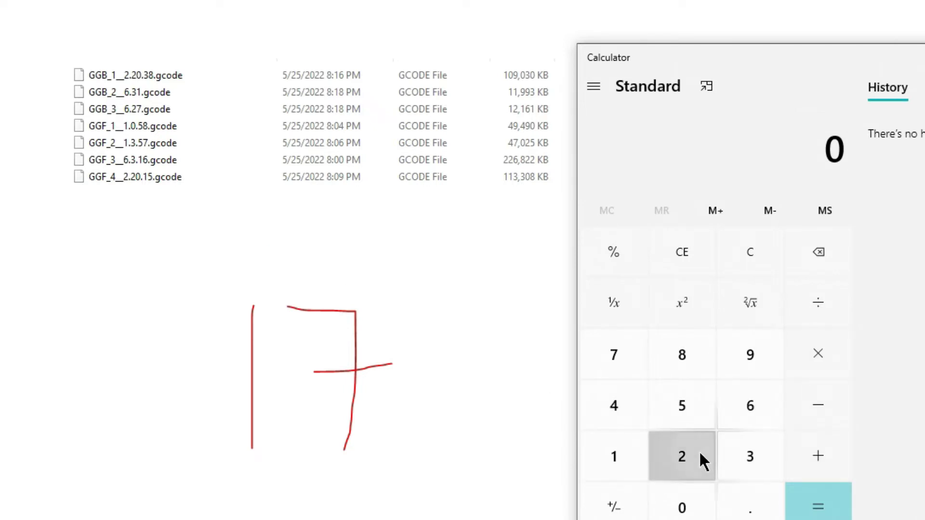
left_click(802, 442)
left_click(750, 403)
left_click(817, 458)
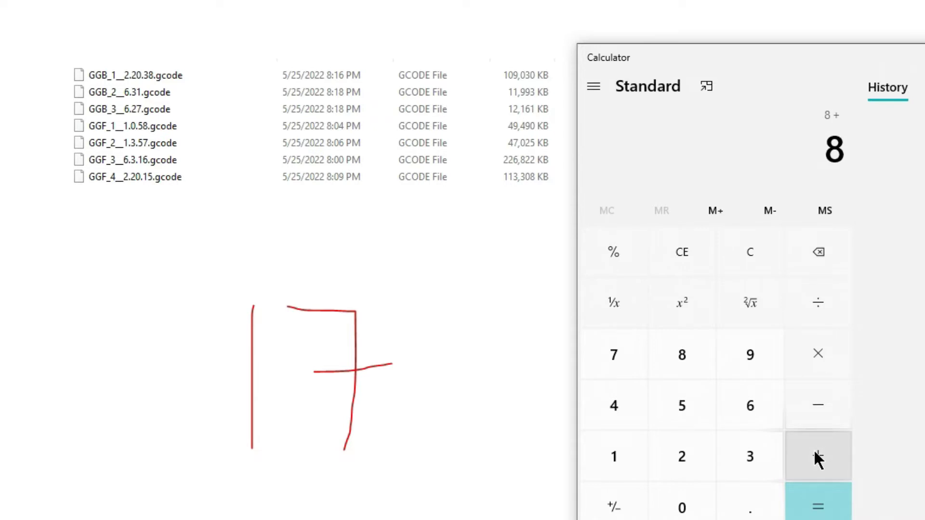
left_click(634, 456)
left_click(824, 473)
left_click(621, 449)
left_click(818, 456)
left_click(696, 457)
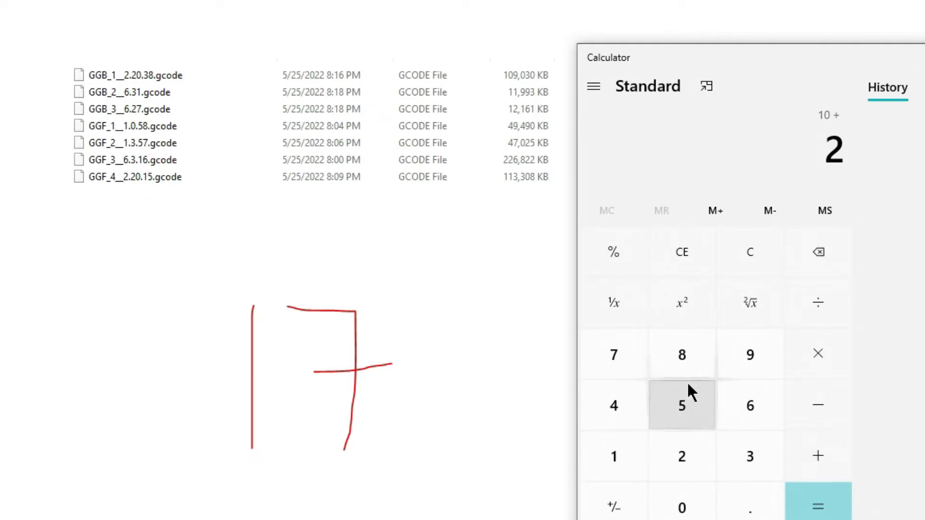
left_click(819, 466)
left_click(694, 460)
left_click(802, 502)
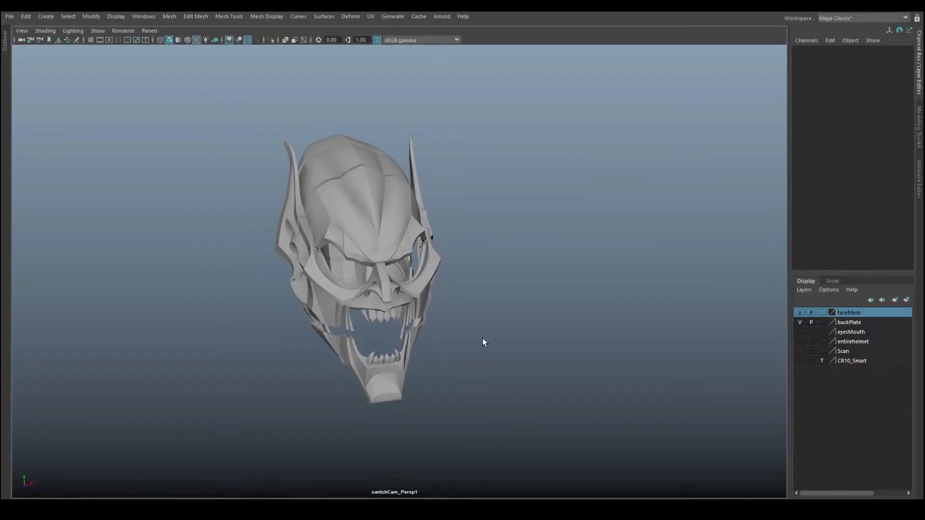
Show the entirehelmet layer for comparison and hide the faceMask and backPlate layers.
left_click_drag(483, 340, 508, 348, "alt")
left_click_drag(566, 347, 392, 214, "alt")
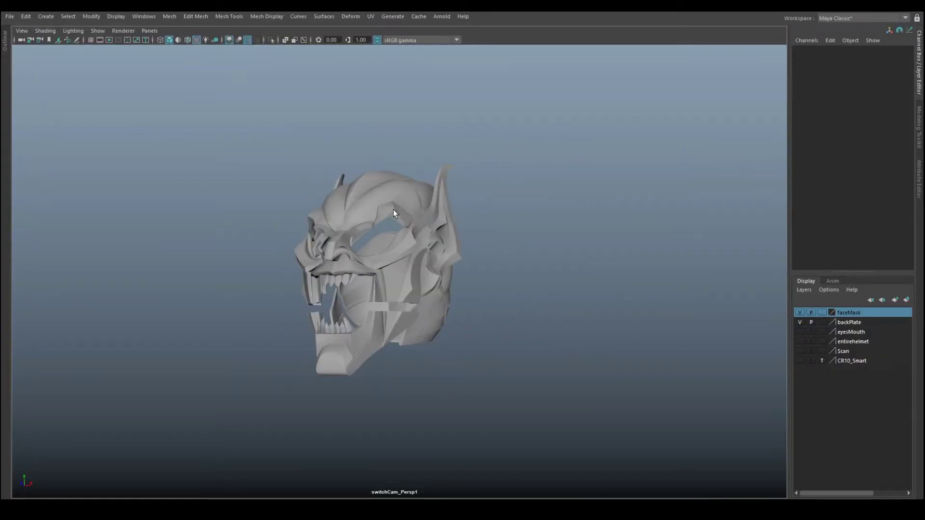
left_click_drag(345, 300, 479, 303, "alt")
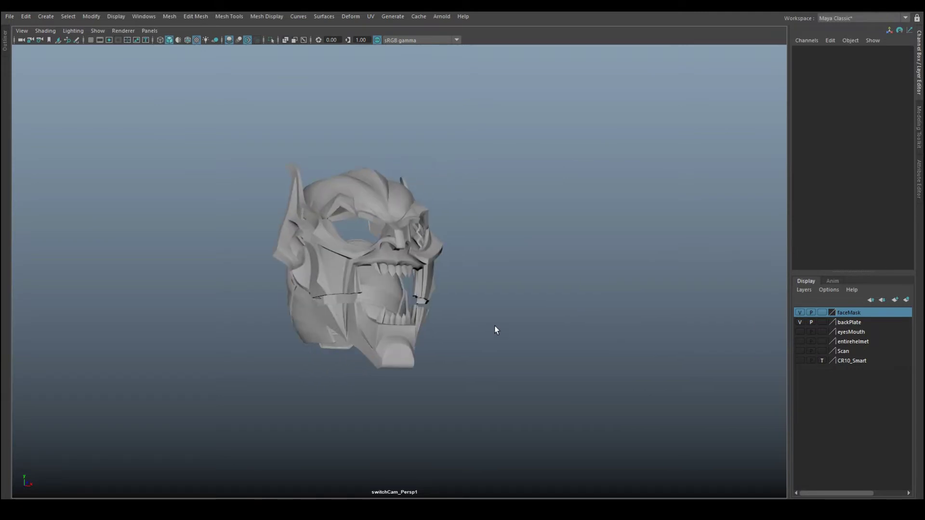
left_click_drag(427, 389, 330, 273, "alt")
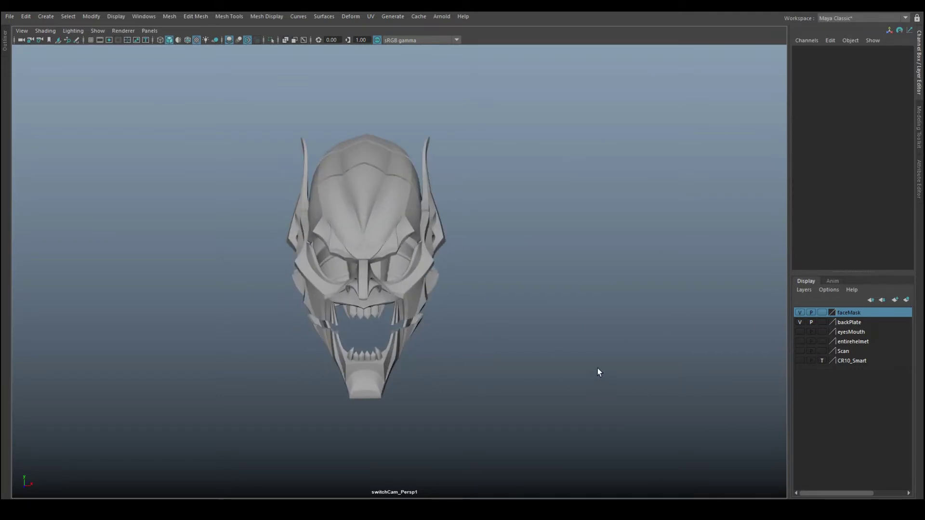
left_click_drag(597, 370, 521, 355, "alt")
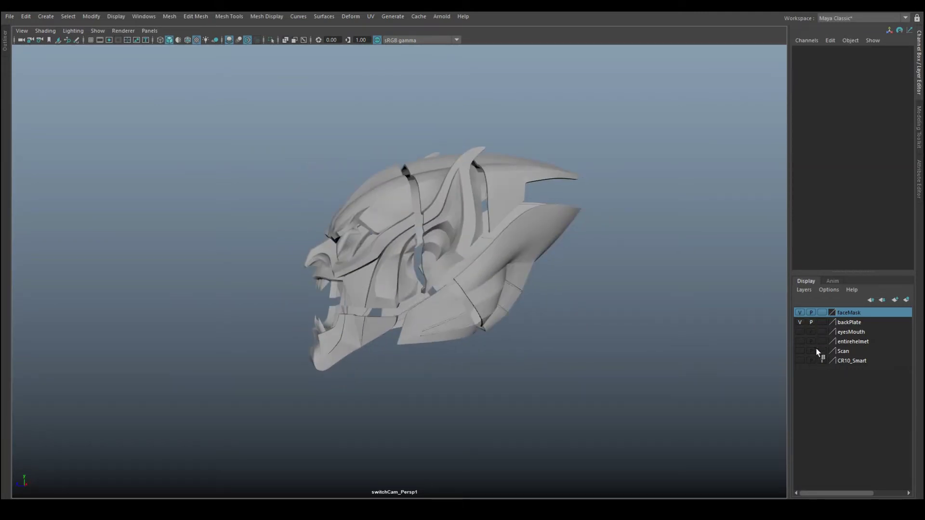
left_click(800, 341)
left_click(803, 320)
left_click(800, 313)
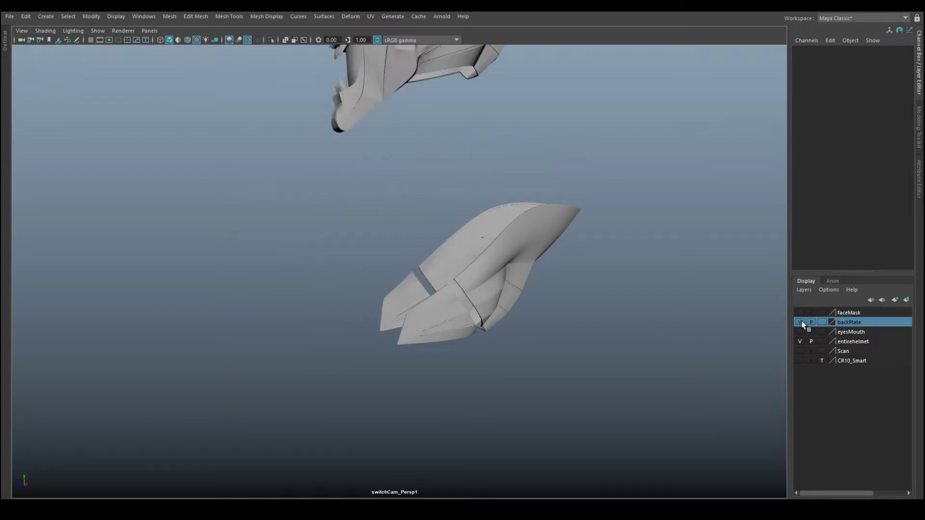
left_click(800, 322)
Isolate the jaw piece GG_Face_2 with the floor grid on and view it from the side.
left_click_drag(516, 324, 304, 327, "alt")
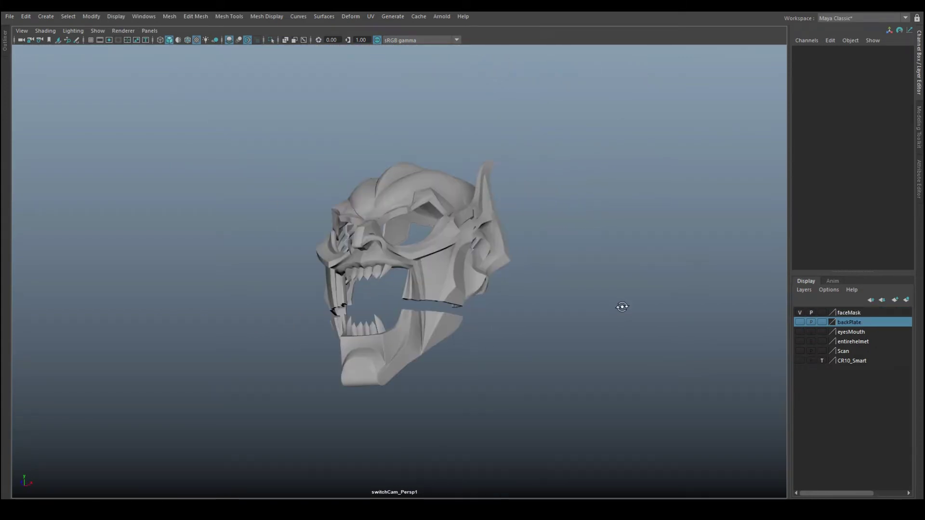
left_click_drag(620, 305, 399, 362, "alt")
left_click(399, 362)
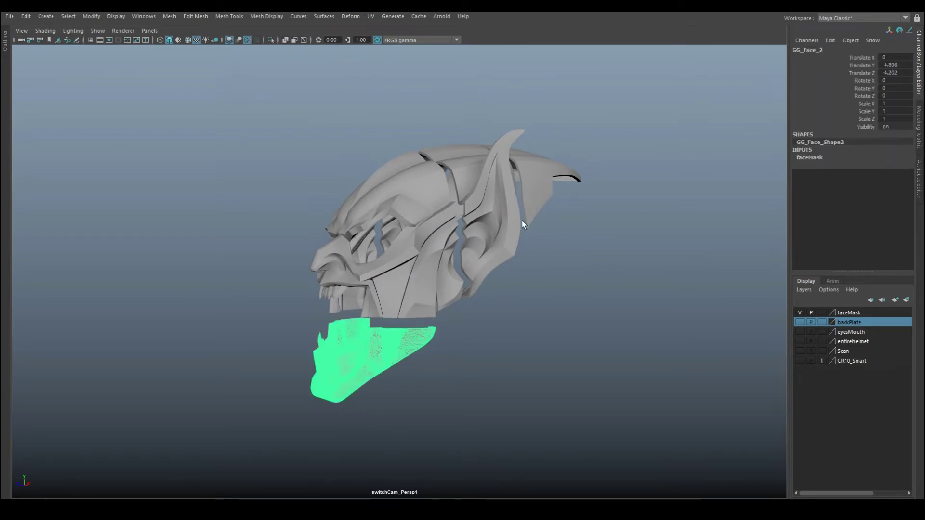
left_click(270, 40)
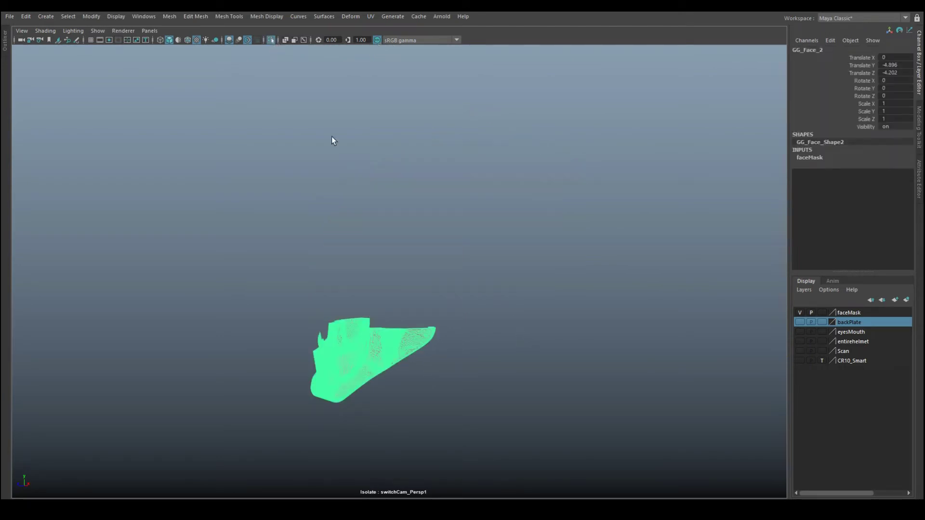
left_click(475, 285)
left_click_drag(393, 188, 565, 301, "alt")
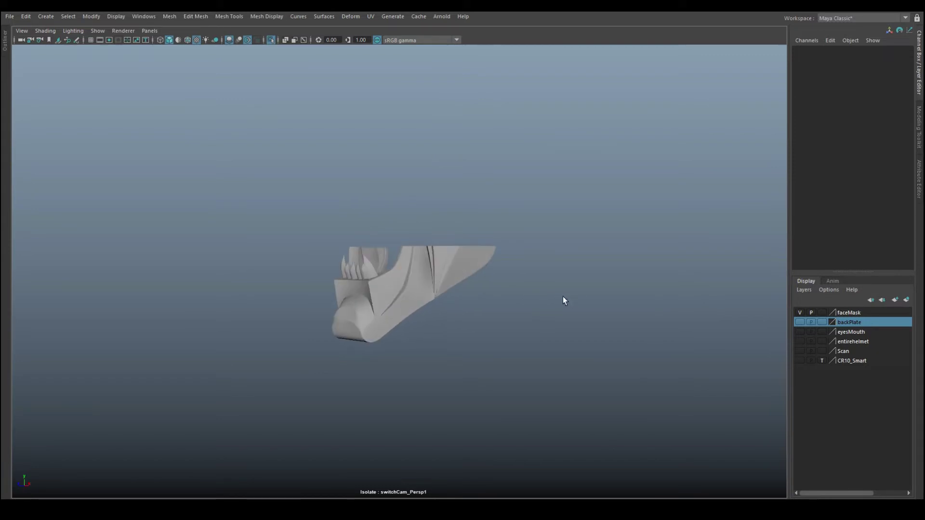
left_click(91, 40)
left_click(440, 262)
left_click_drag(518, 266, 432, 298, "alt")
left_click(499, 288)
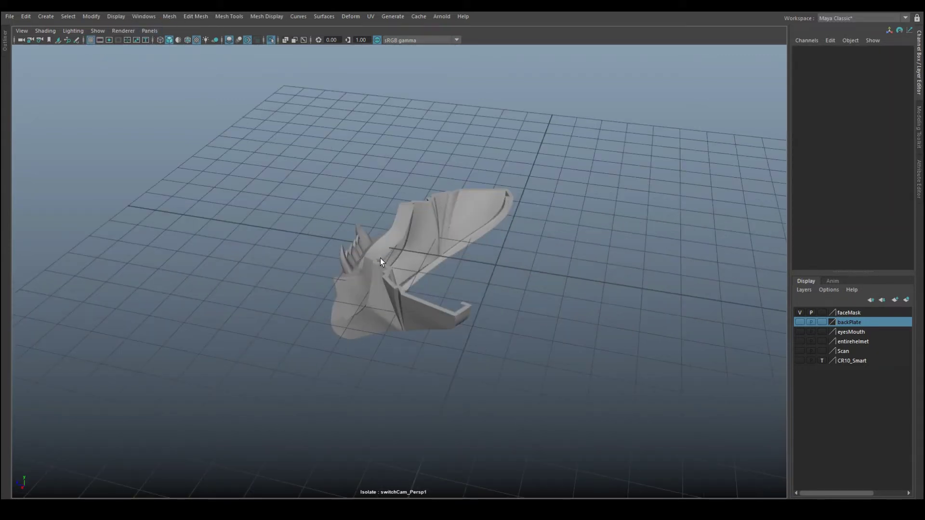
left_click_drag(407, 223, 454, 246, "alt")
Rotate the jaw piece GG_Face_2 to about -180° X so it lies flat, raising it slightly.
left_click(465, 257)
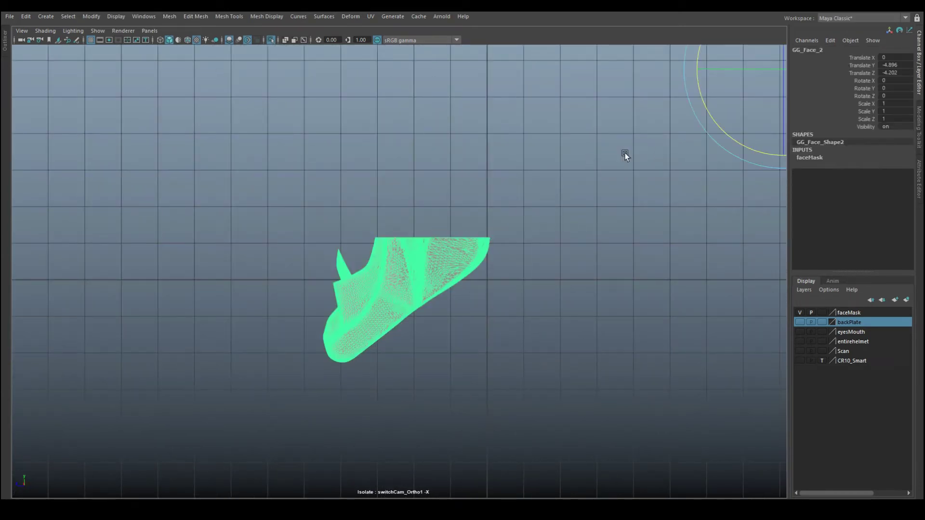
left_click(67, 17)
left_click(107, 83)
left_click_drag(455, 228, 482, 271)
key("w")
left_click_drag(413, 283, 412, 239)
key("e")
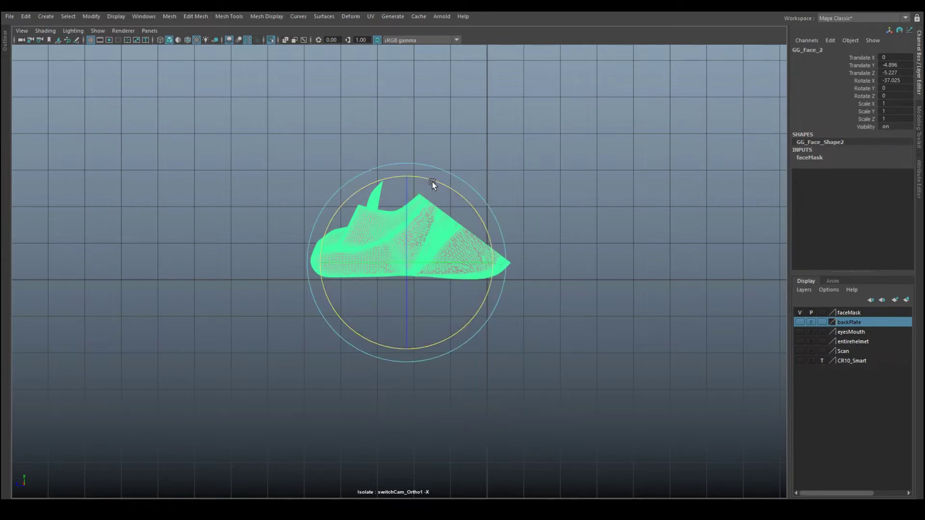
left_click_drag(440, 188, 477, 467)
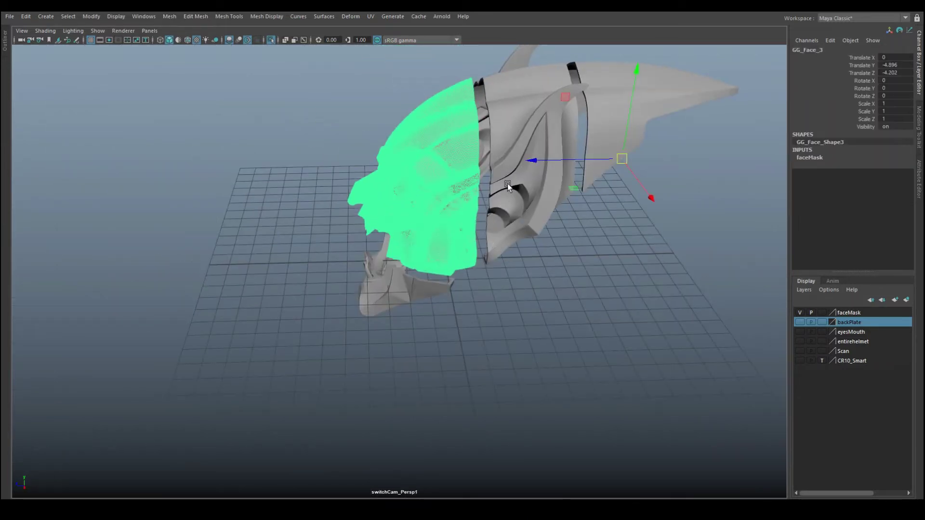
left_click_drag(568, 160, 552, 235)
left_click(552, 235)
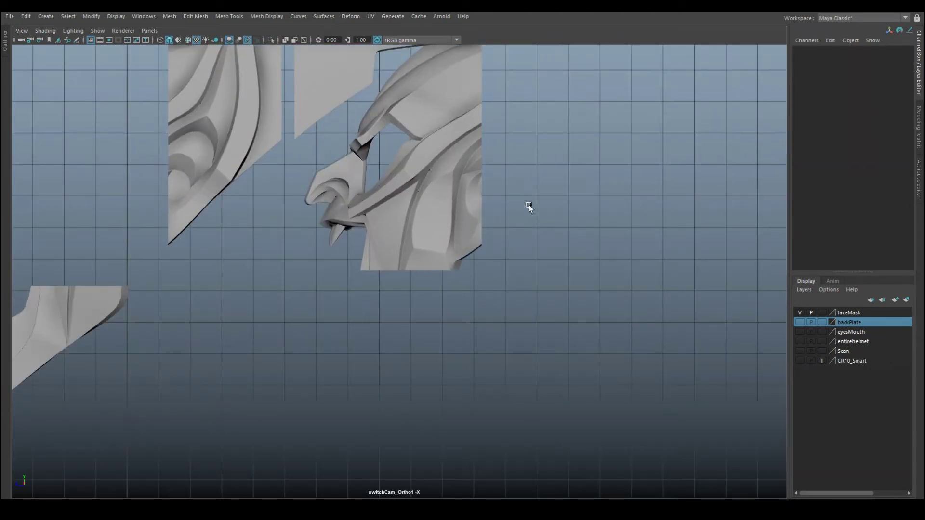
Return to the perspective view and check the back plate and face piece GG_Face_4.
left_click_drag(536, 211, 375, 215, "alt")
scroll(438, 264, "up", 3)
left_click(438, 264)
scroll(467, 353, "down", 3)
left_click(467, 353)
left_click(291, 219)
left_click_drag(291, 219, 618, 257, "alt")
left_click(618, 257)
Show the backPlate layer without the face mask and rotate the back plate upright.
left_click(800, 321)
left_click(800, 312)
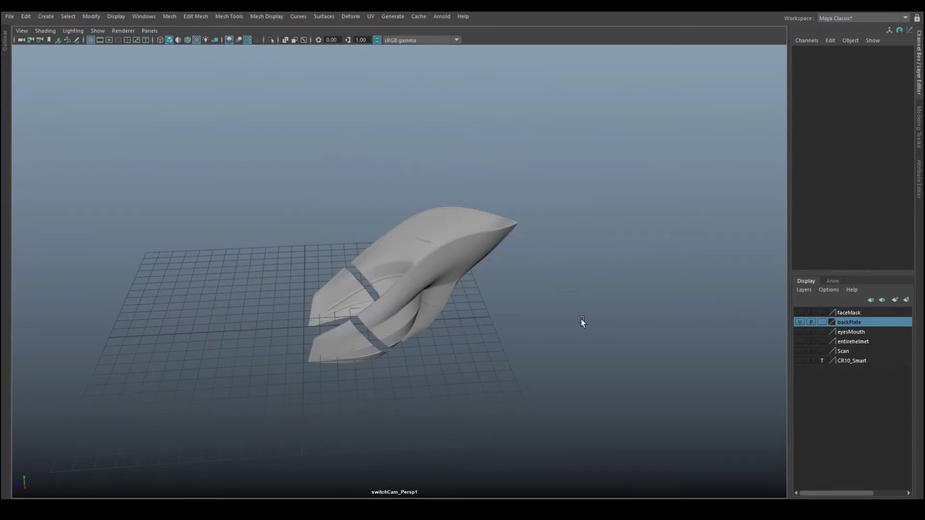
left_click_drag(544, 322, 477, 341, "alt")
left_click(444, 342)
key("e")
left_click_drag(451, 300, 383, 274)
left_click(396, 349)
left_click_drag(396, 349, 409, 392, "alt")
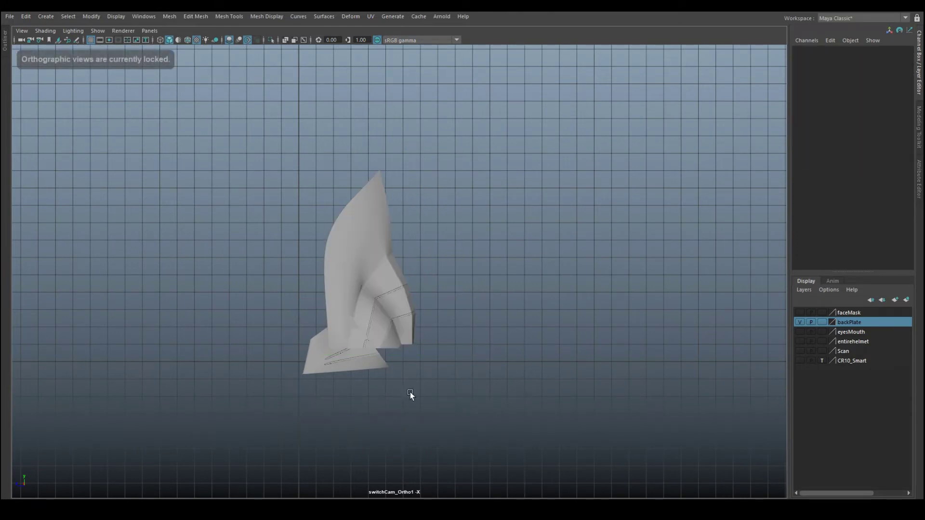
Move the small plate GG_Back_3 to the left and rotate it to -126.491° X.
left_click(354, 371)
key("w")
left_click_drag(351, 355, 233, 340)
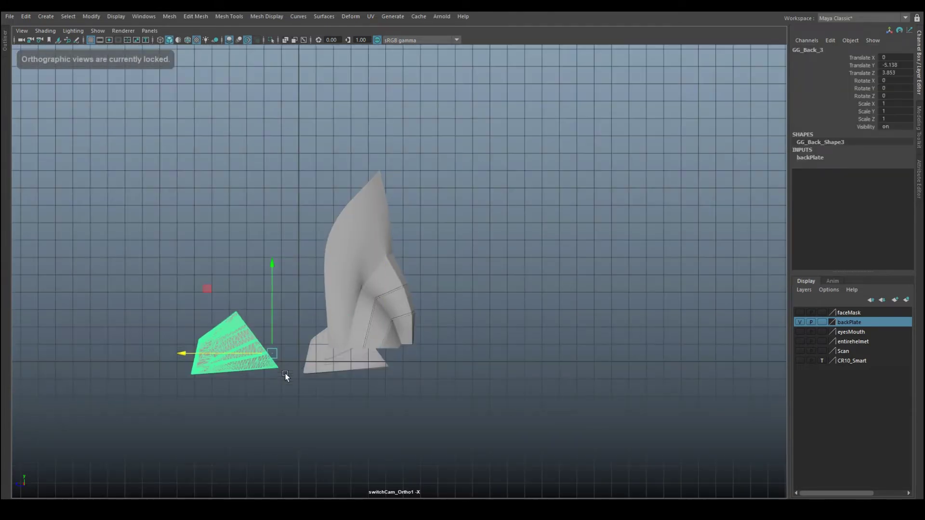
scroll(458, 315, "up", 2)
key("e")
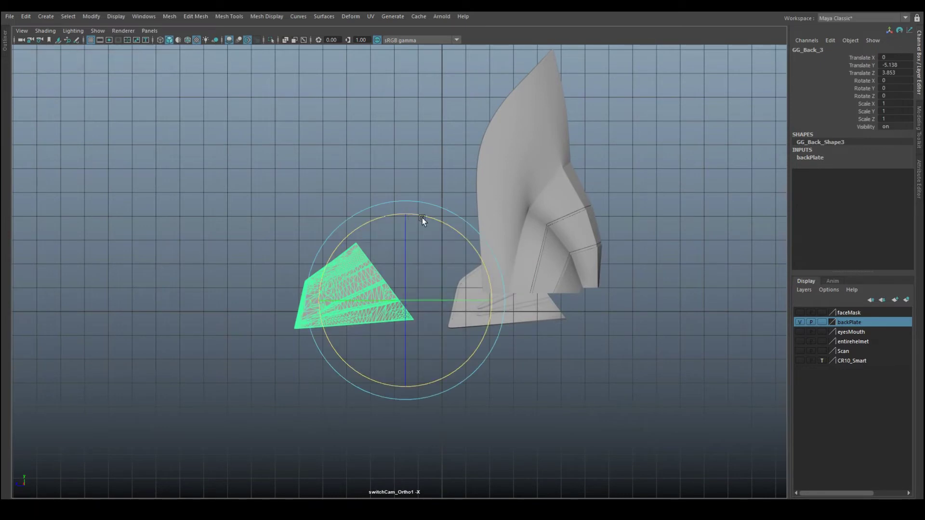
left_click_drag(423, 217, 539, 450)
key("w")
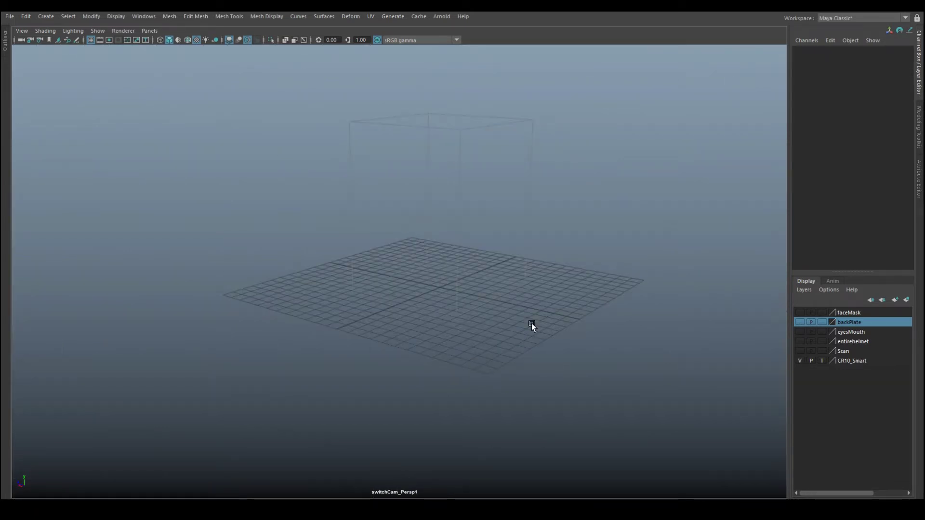
Make the viewport background black and orbit around the print-volume box, toggling the floor grid.
key("alt+b")
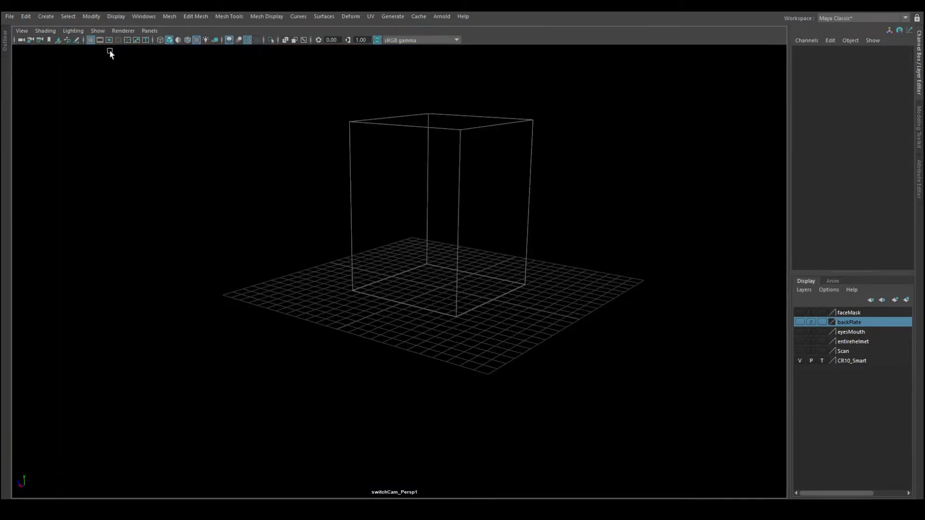
left_click(91, 40)
left_click_drag(516, 269, 498, 334, "alt")
right_click_drag(497, 334, 520, 295, "alt")
left_click(91, 40)
left_click_drag(446, 219, 557, 312, "alt")
Show the faceMask layer and move the face pieces, including GG_Face_3, toward the print volume.
left_click(805, 314)
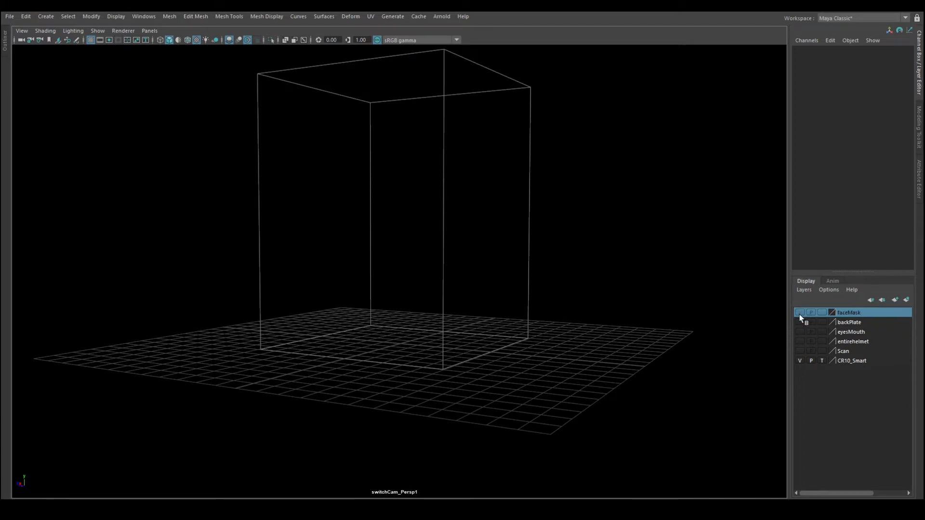
left_click(800, 313)
left_click_drag(602, 334, 567, 409, "alt")
left_click(413, 375)
left_click_drag(502, 352, 570, 352, "alt")
left_click(579, 364)
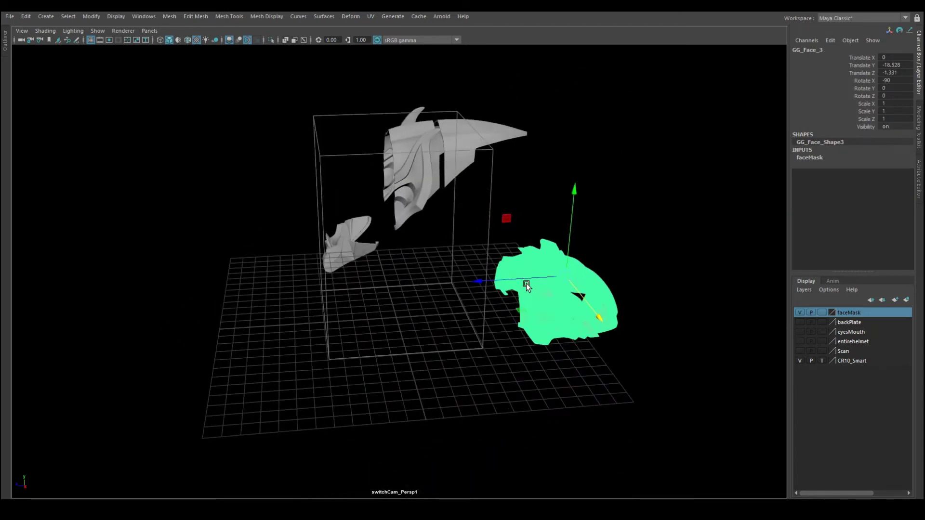
left_click_drag(525, 282, 368, 288)
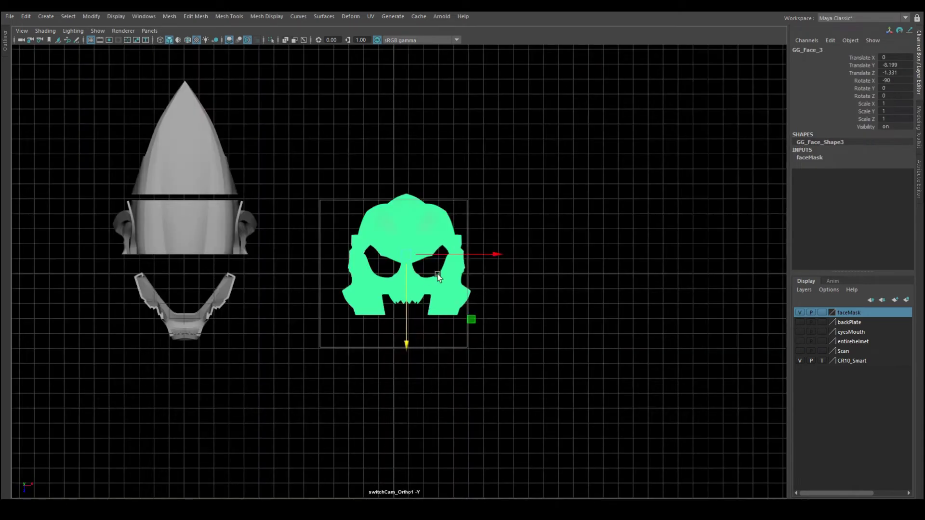
left_click_drag(483, 315, 454, 334)
left_click(454, 337)
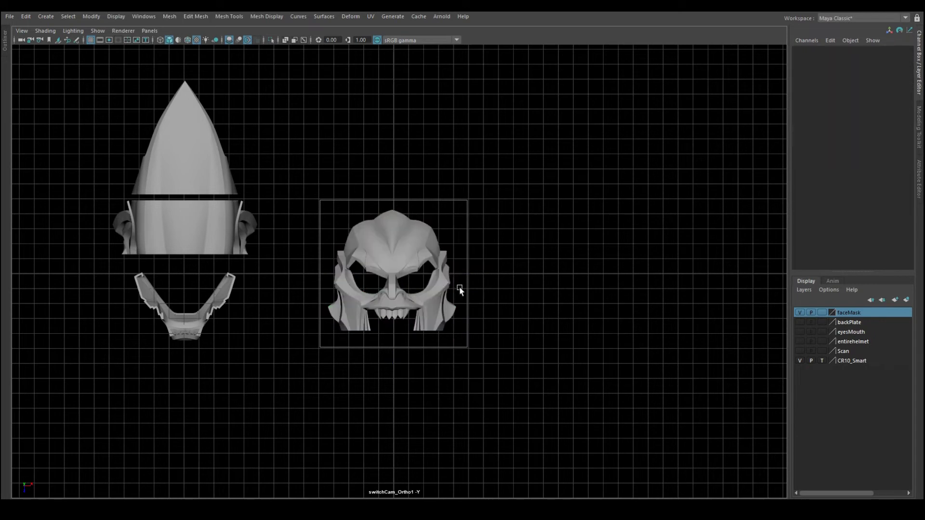
Move the GG_Face_4 mouth piece inside the CR10_Smart box, checking it in ortho and perspective views.
key("alt+s")
left_click(449, 326)
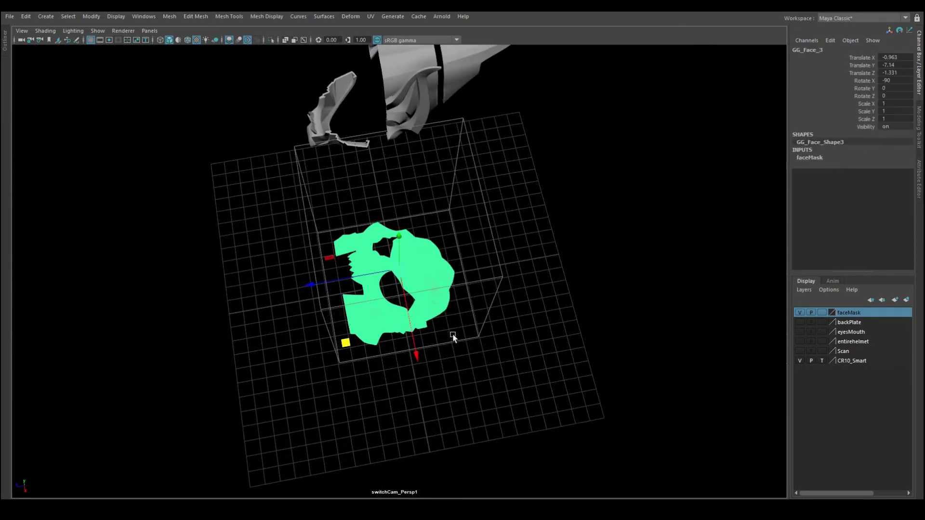
key("alt+s")
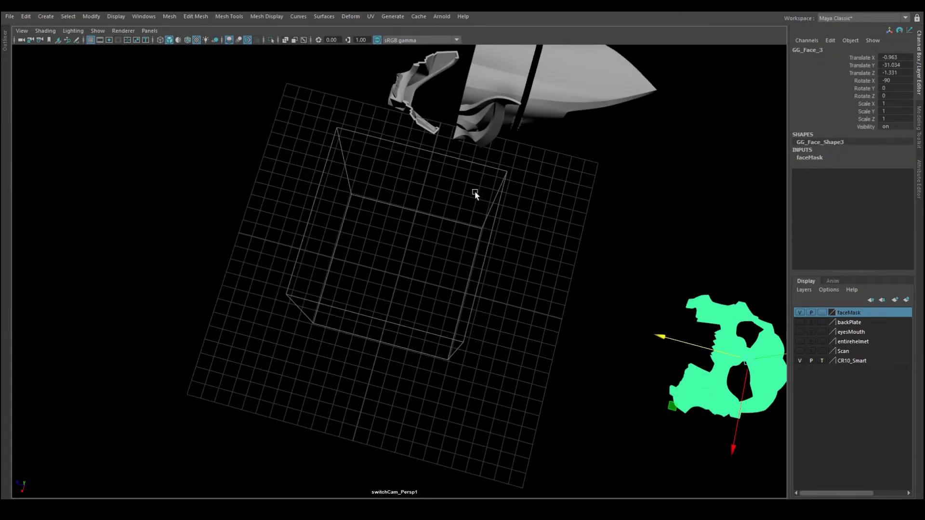
left_click(449, 320)
left_click_drag(395, 198, 546, 453)
key("alt+s")
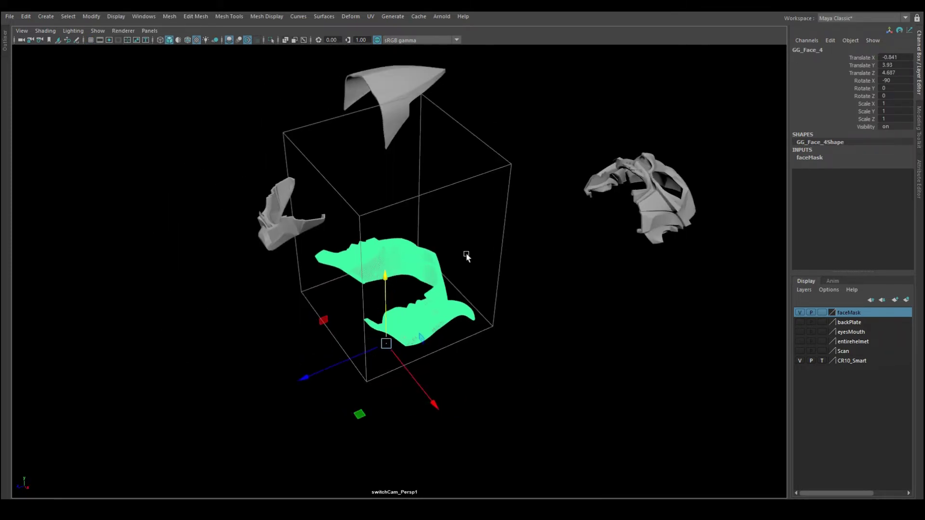
left_click(565, 364)
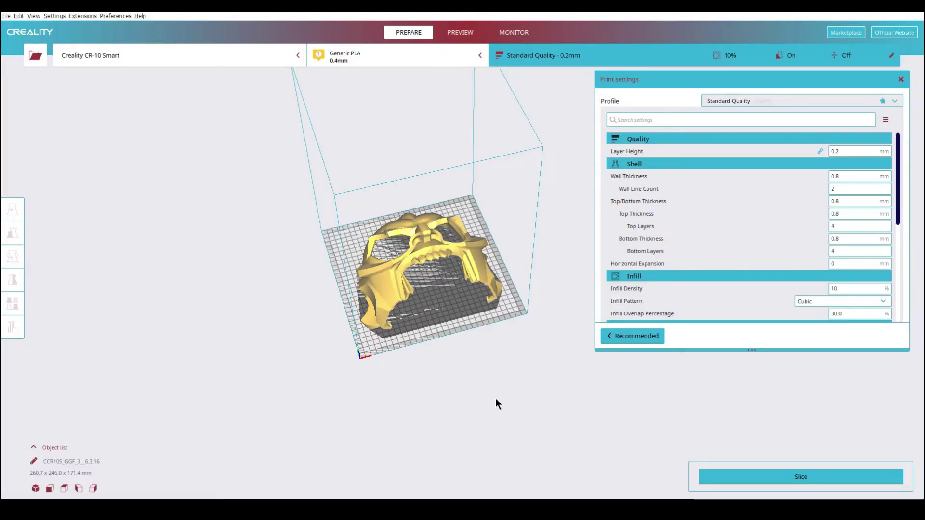
Set Wall Thickness and Top/Bottom Thickness to 1.2 mm for the helmet piece.
right_click_drag(496, 399, 606, 398)
scroll(797, 240, "down", 5)
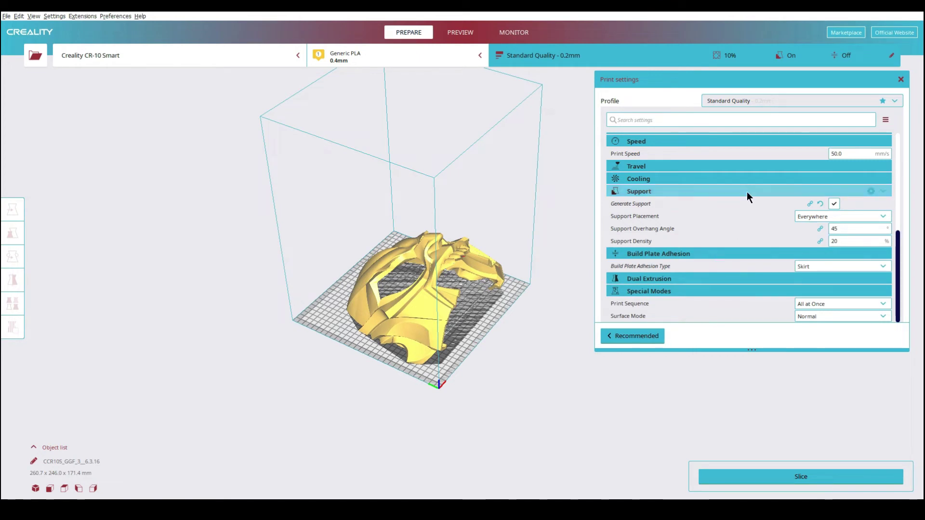
scroll(817, 268, "up", 5)
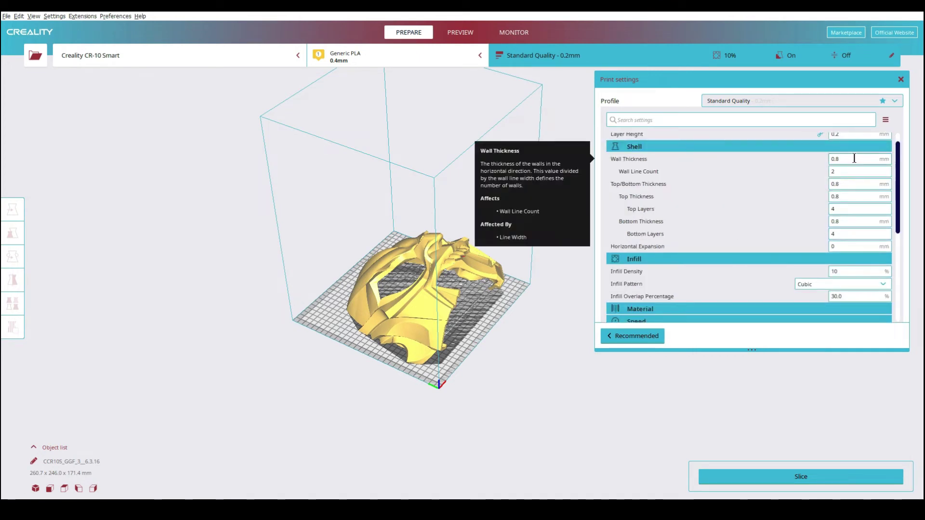
double_click(854, 158)
type("1.2")
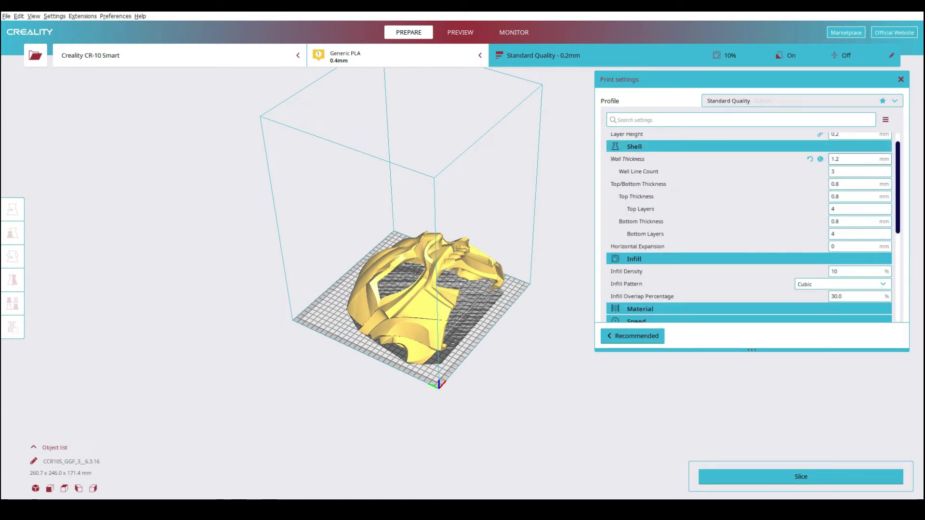
double_click(848, 183)
type("1.2")
Switch Build Plate Adhesion Type to Raft and inspect the red overhang areas.
scroll(710, 256, "up", 1)
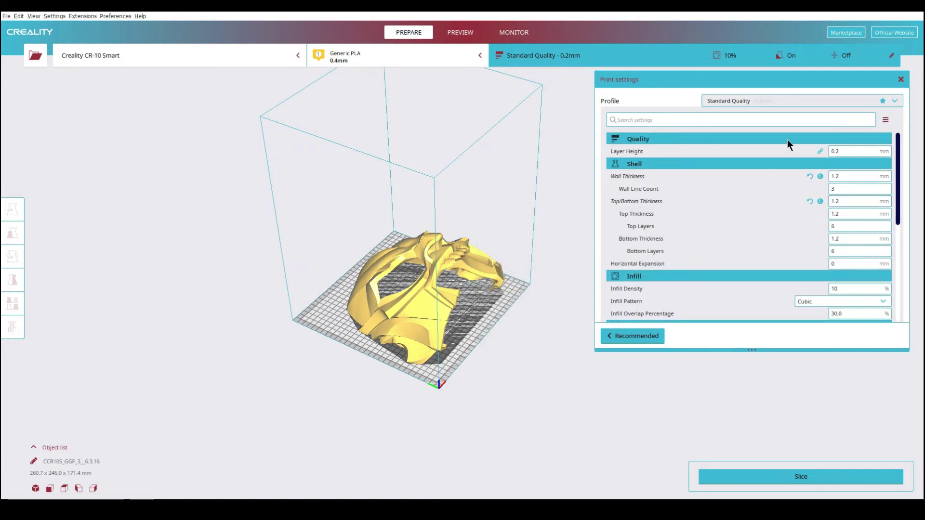
scroll(691, 277, "down", 10)
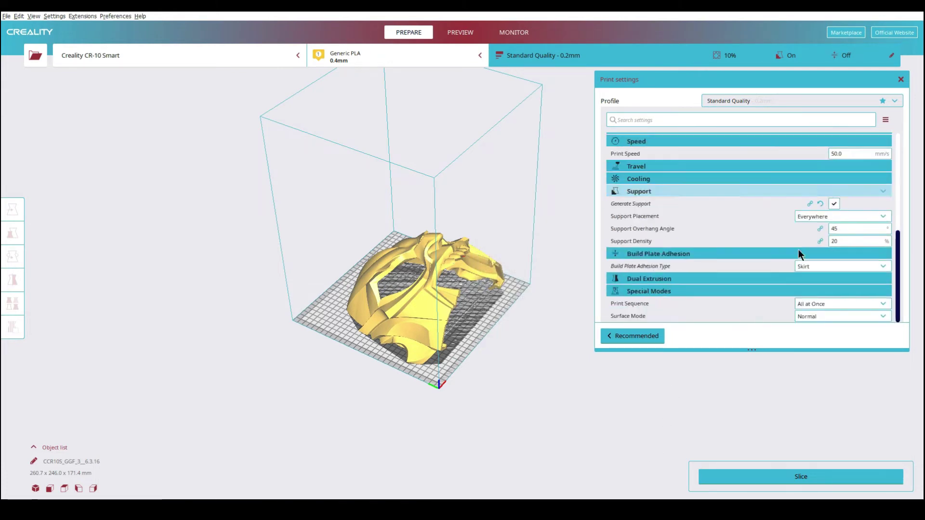
left_click(827, 266)
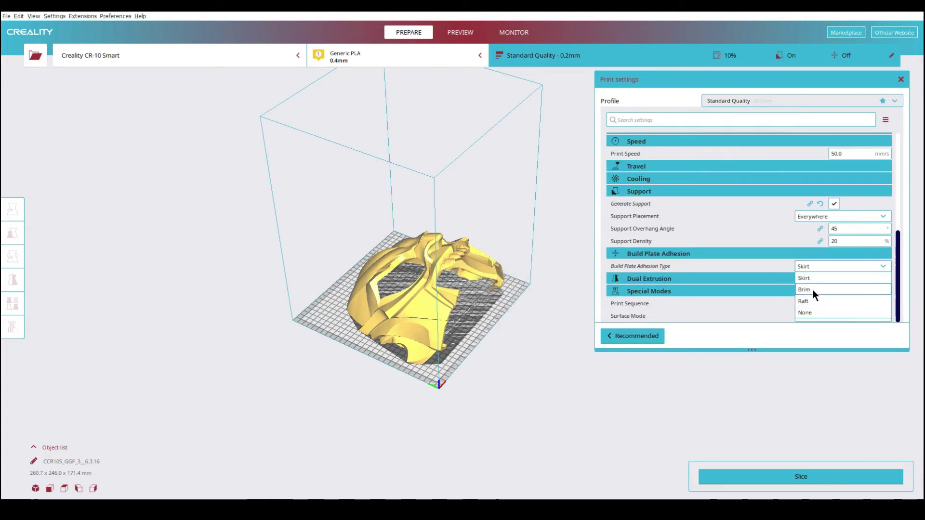
left_click(811, 303)
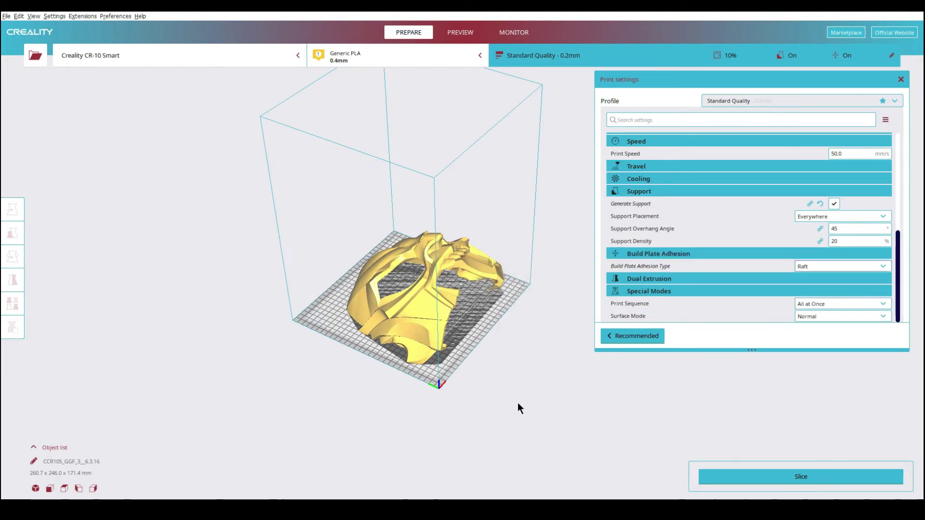
right_click_drag(514, 403, 426, 442)
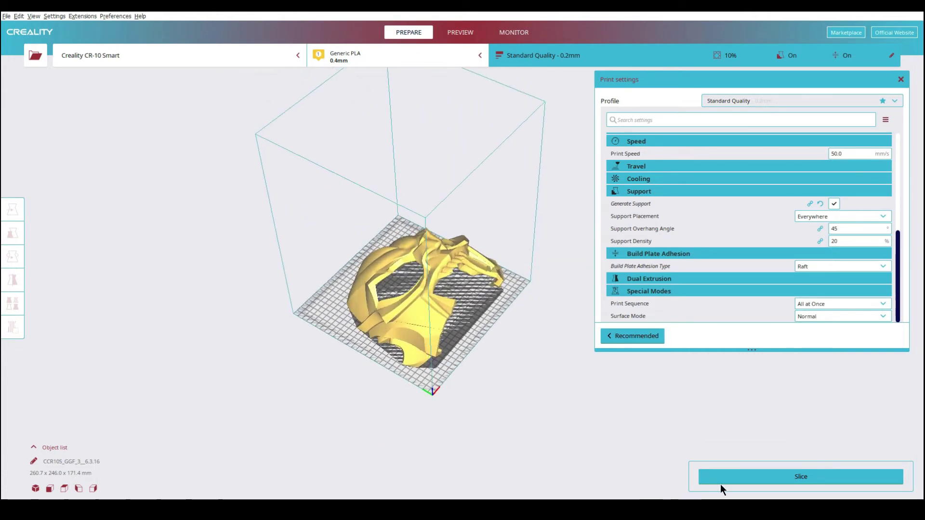
right_click_drag(555, 438, 442, 403)
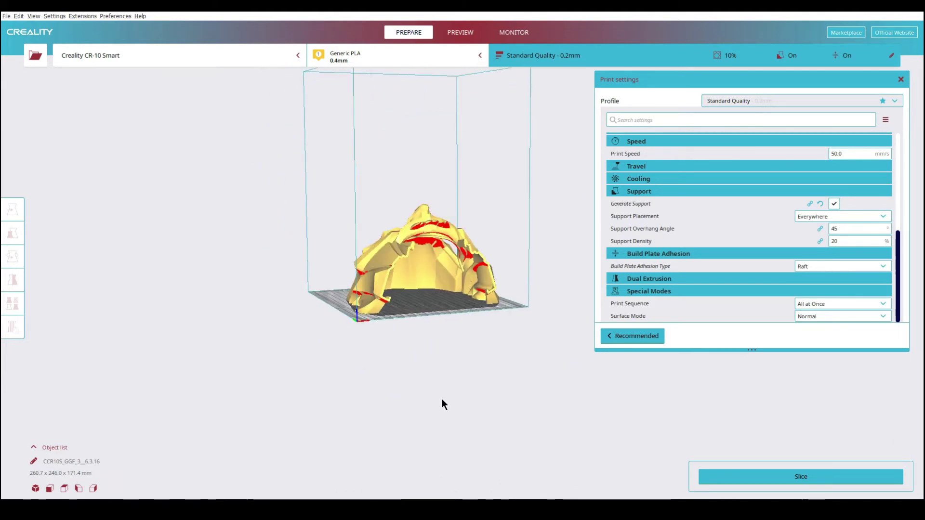
Slice the GGF_3 piece (6 days 2 hours 14 minutes, 965 g) and inspect its lowest 53 layers in preview.
left_click(766, 477)
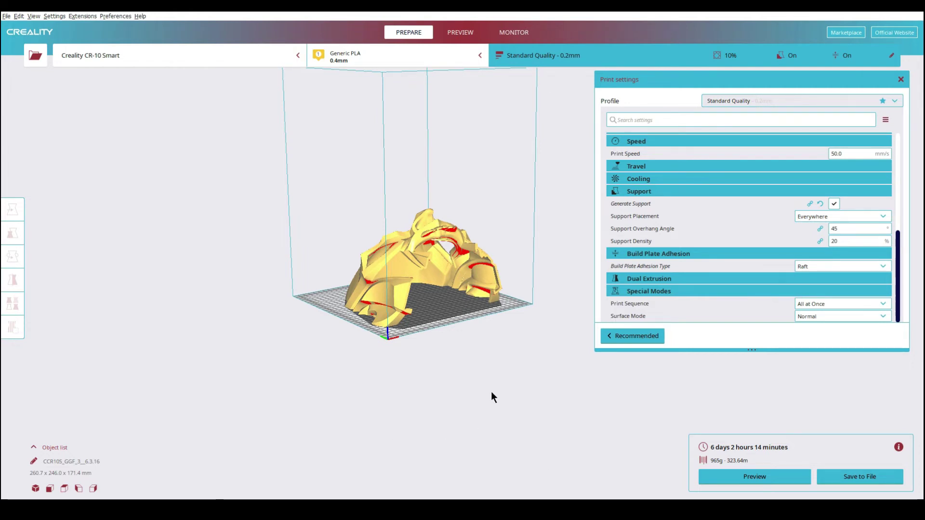
right_click_drag(495, 381, 769, 452)
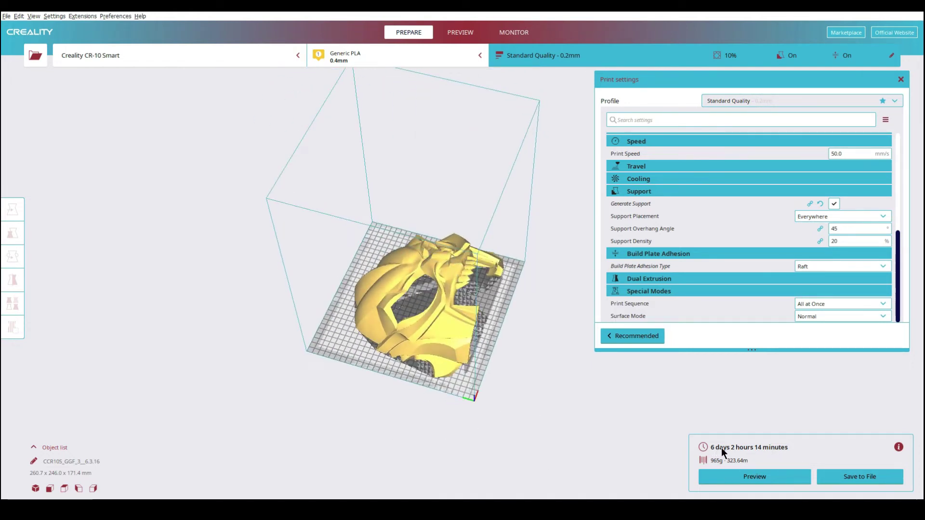
left_click(460, 30)
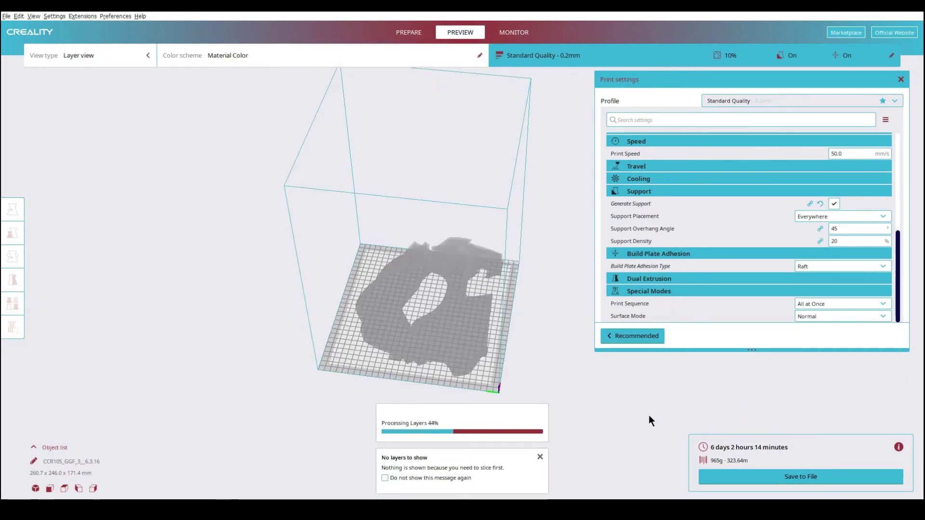
right_click_drag(649, 415, 507, 394)
scroll(507, 394, "up", 3)
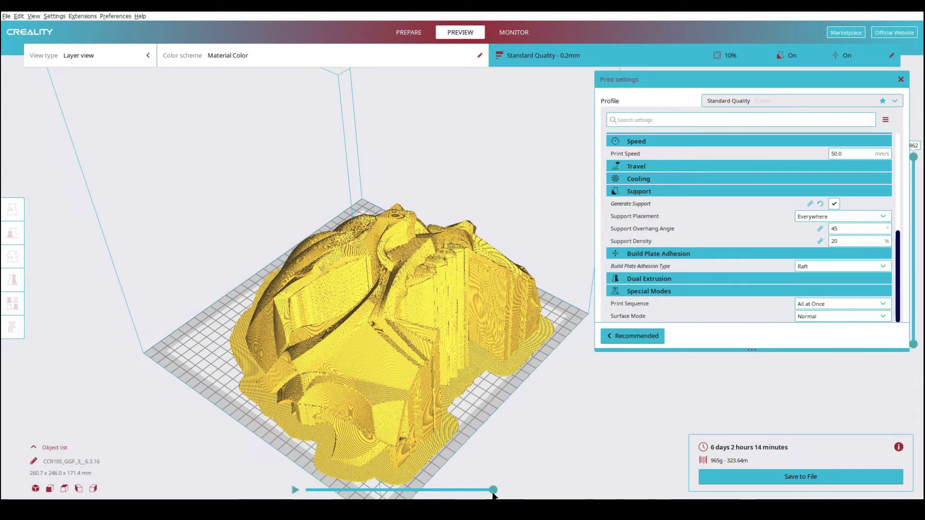
left_click_drag(492, 490, 383, 484)
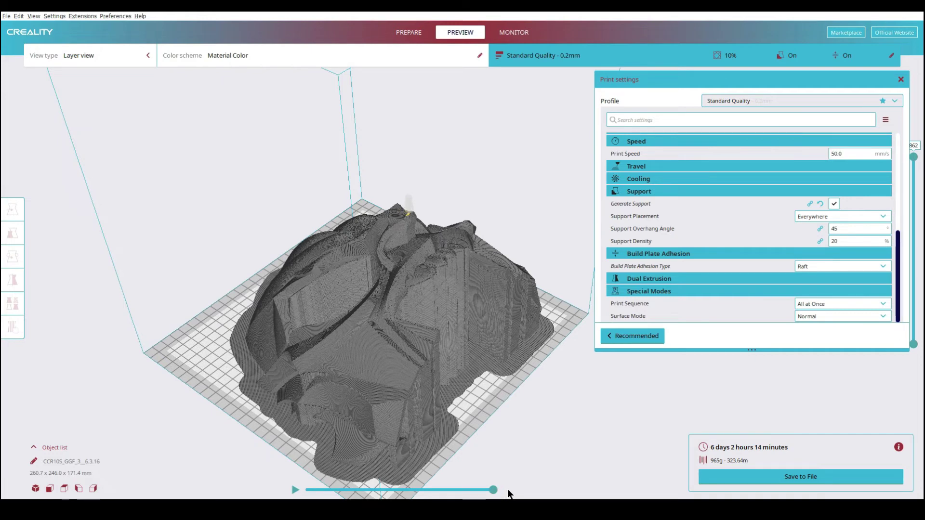
left_click_drag(914, 157, 912, 335)
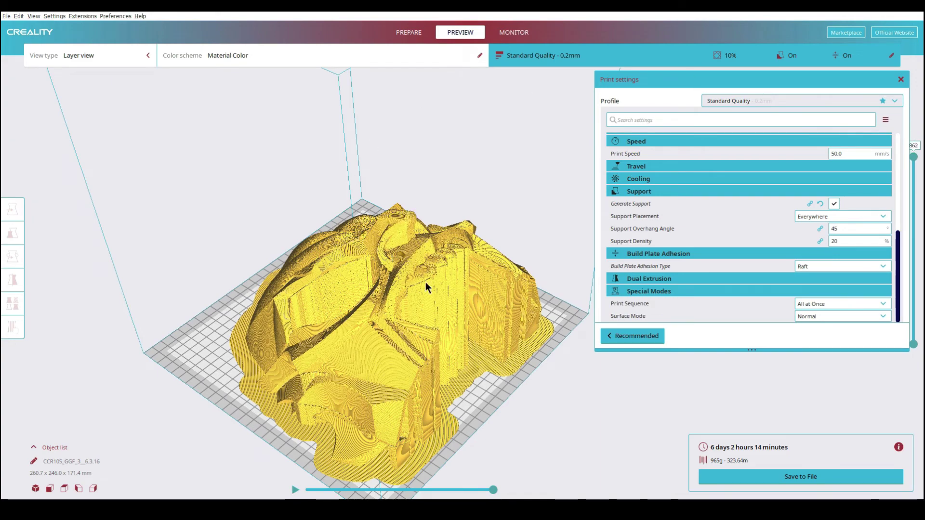
mouse_move(596, 376)
right_mouse_down()
mouse_move(684, 355)
mouse_move(681, 368)
mouse_move(631, 392)
mouse_move(591, 458)
mouse_move(588, 378)
right_mouse_up()
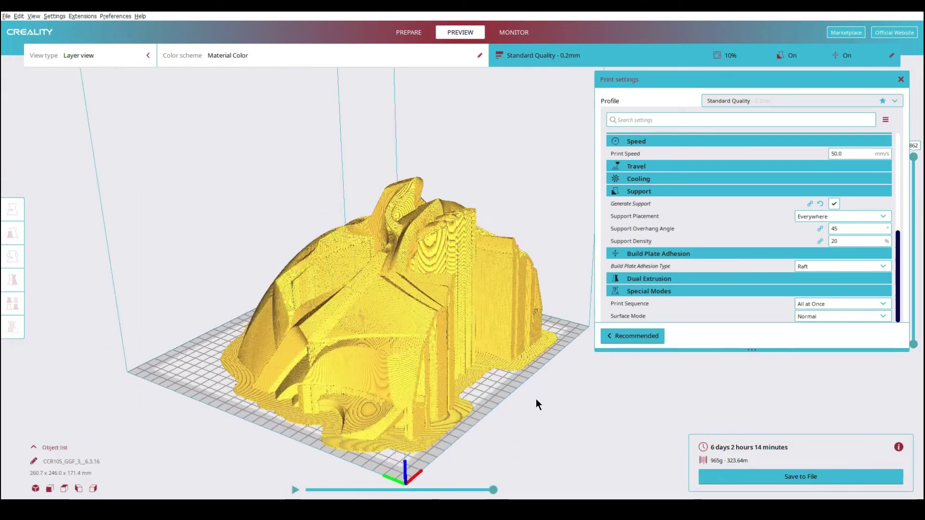